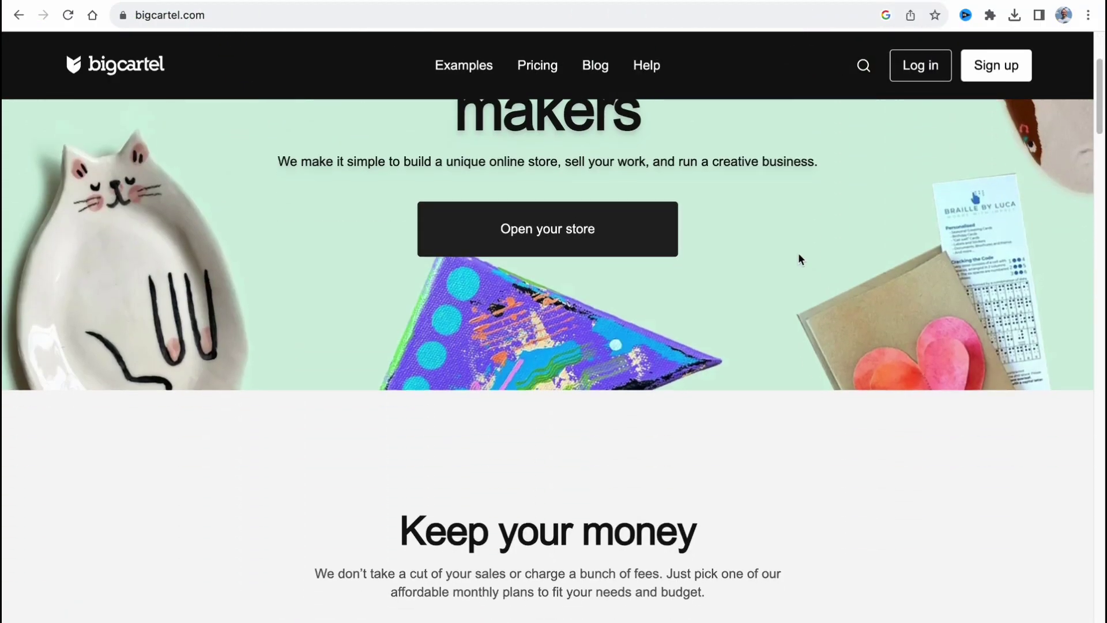
# Log in to the Big Cartel shop account.
pyautogui.scroll(4, 798, 254)
pyautogui.click(931, 68)
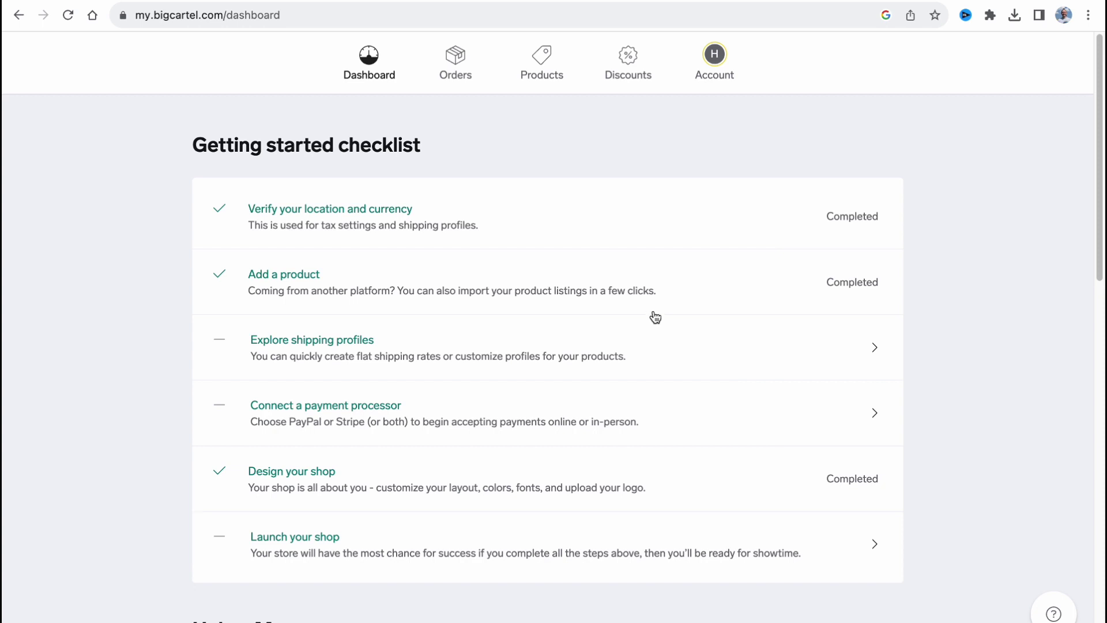
pyautogui.click(376, 73)
# Look over the Dashboard and Orders pages, then open the Products list.
pyautogui.click(455, 69)
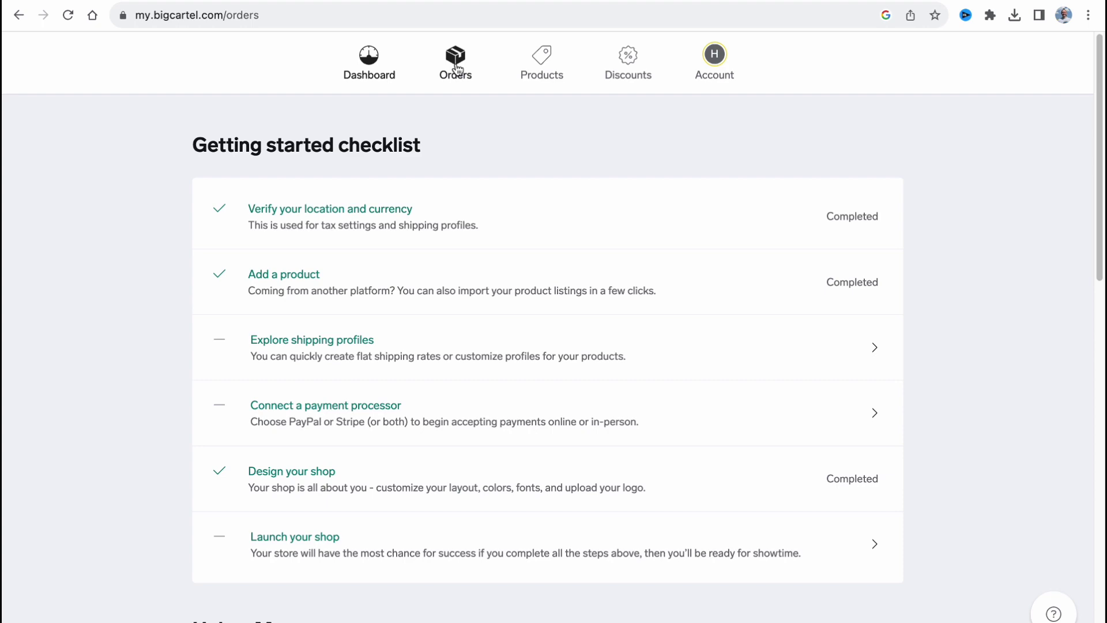
pyautogui.click(349, 69)
pyautogui.click(458, 67)
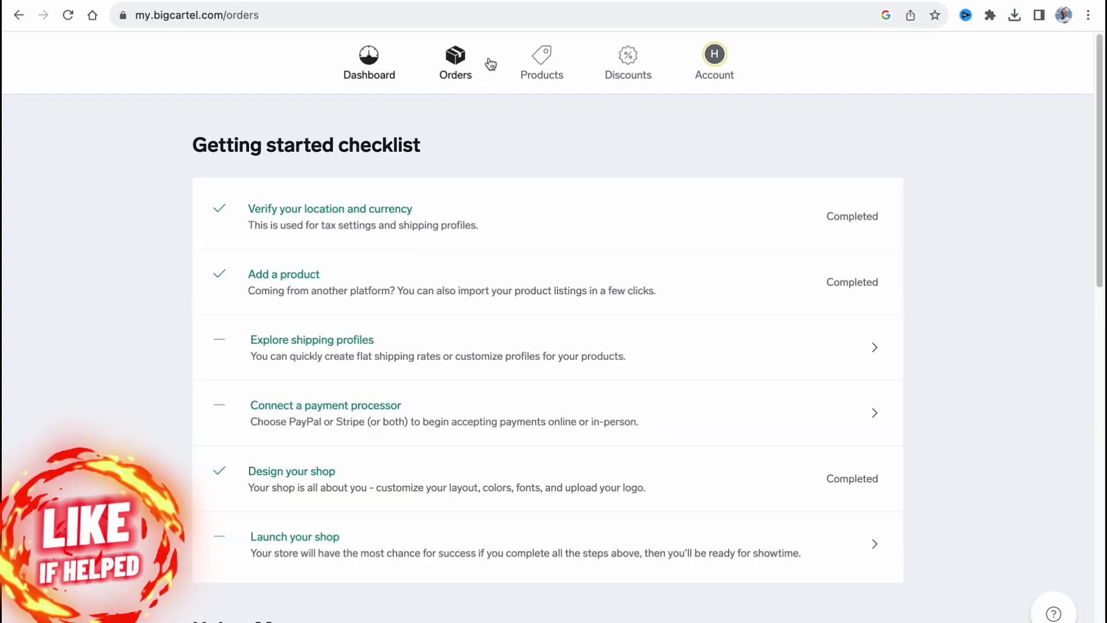
pyautogui.click(545, 55)
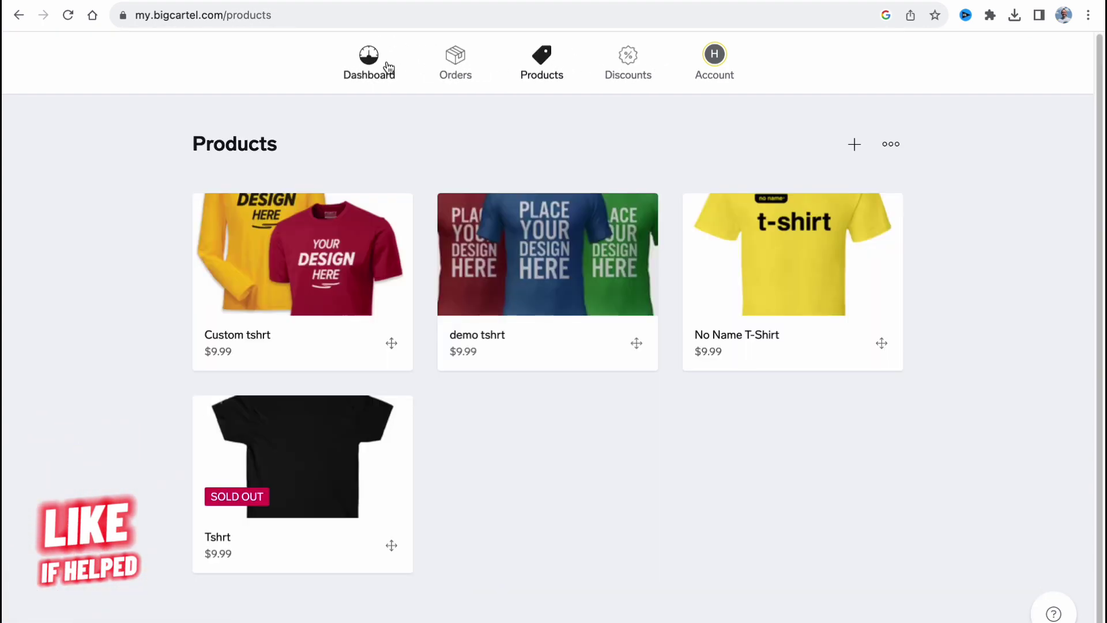
pyautogui.click(388, 68)
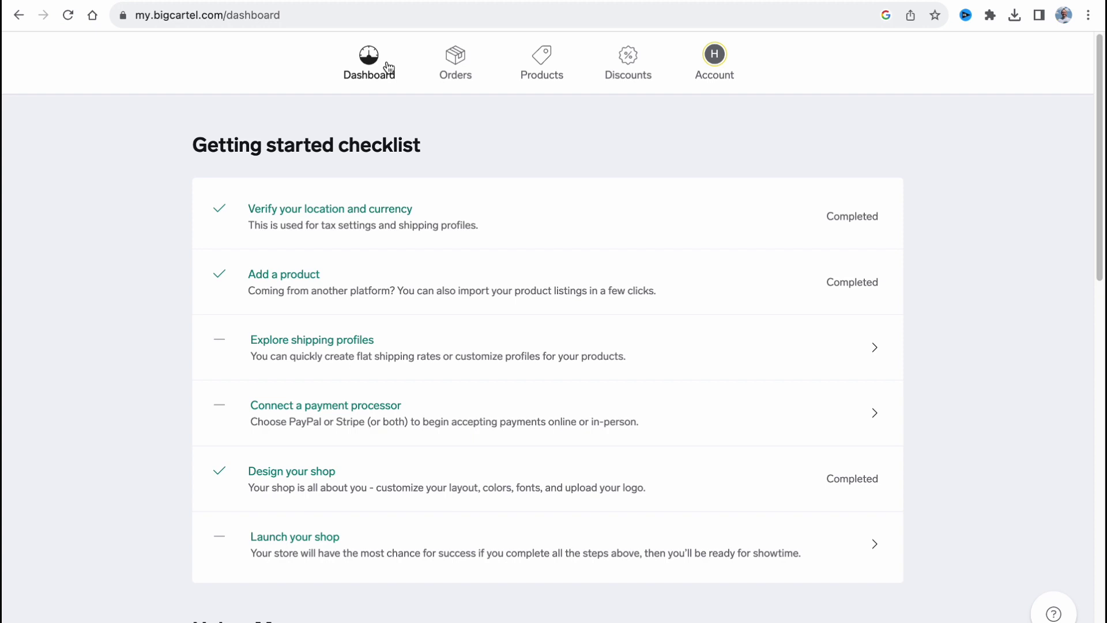
pyautogui.click(548, 67)
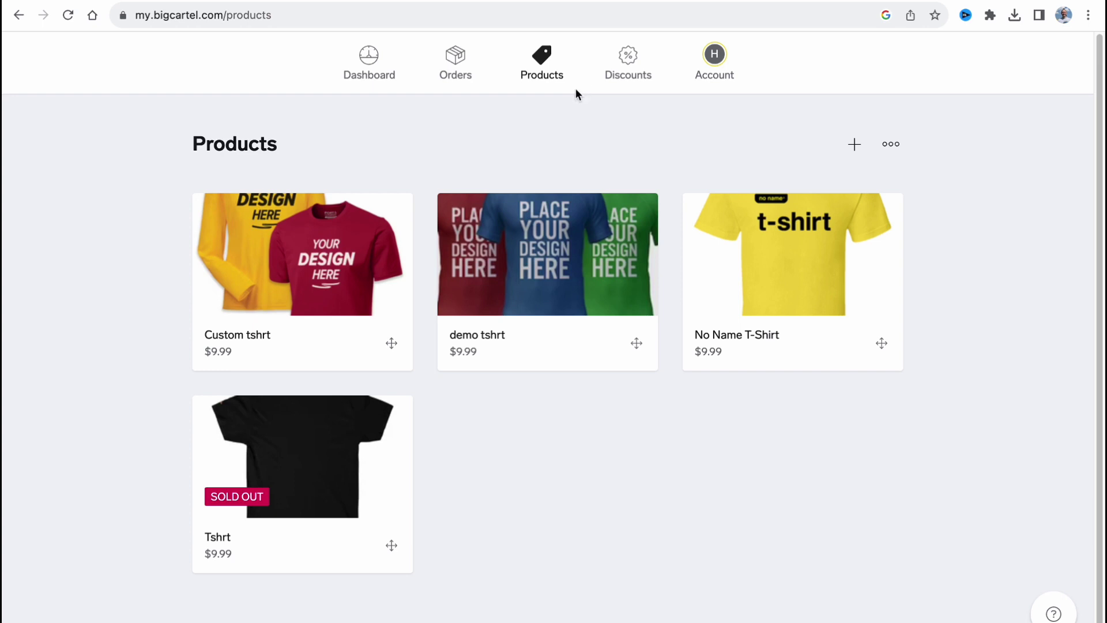
# Start a new product from the Products page.
pyautogui.click(855, 146)
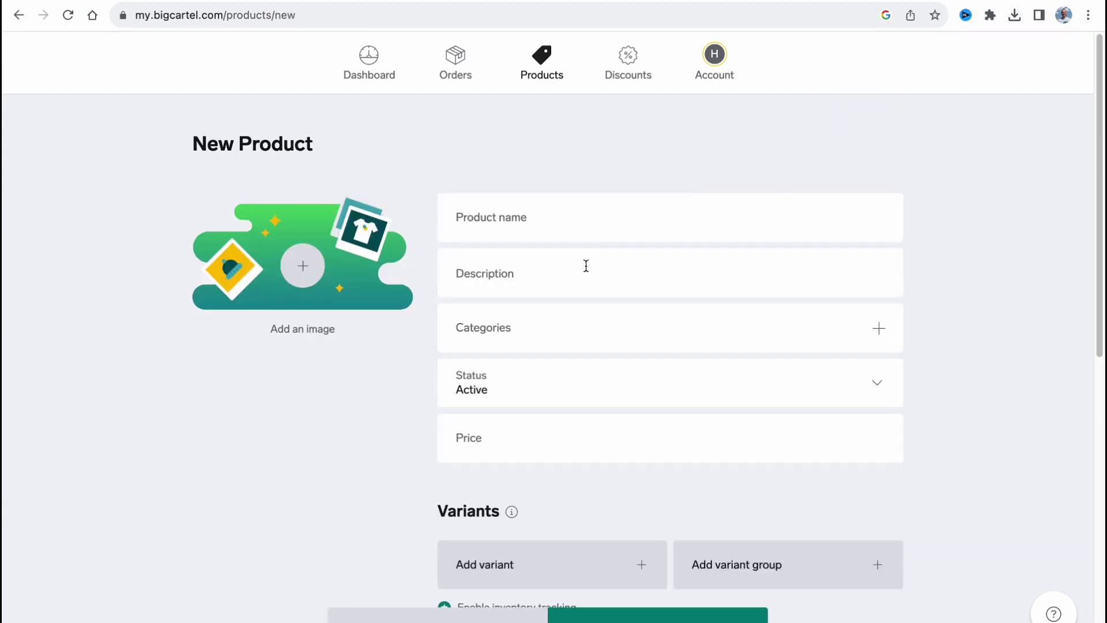
pyautogui.scroll(-2, 383, 462)
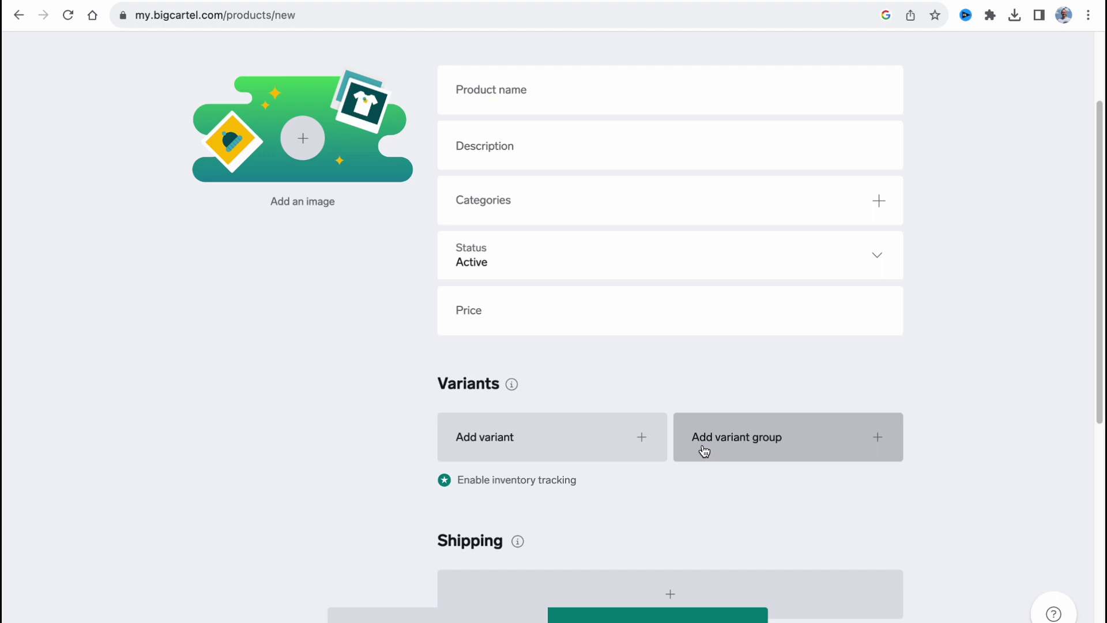
pyautogui.scroll(2, 703, 451)
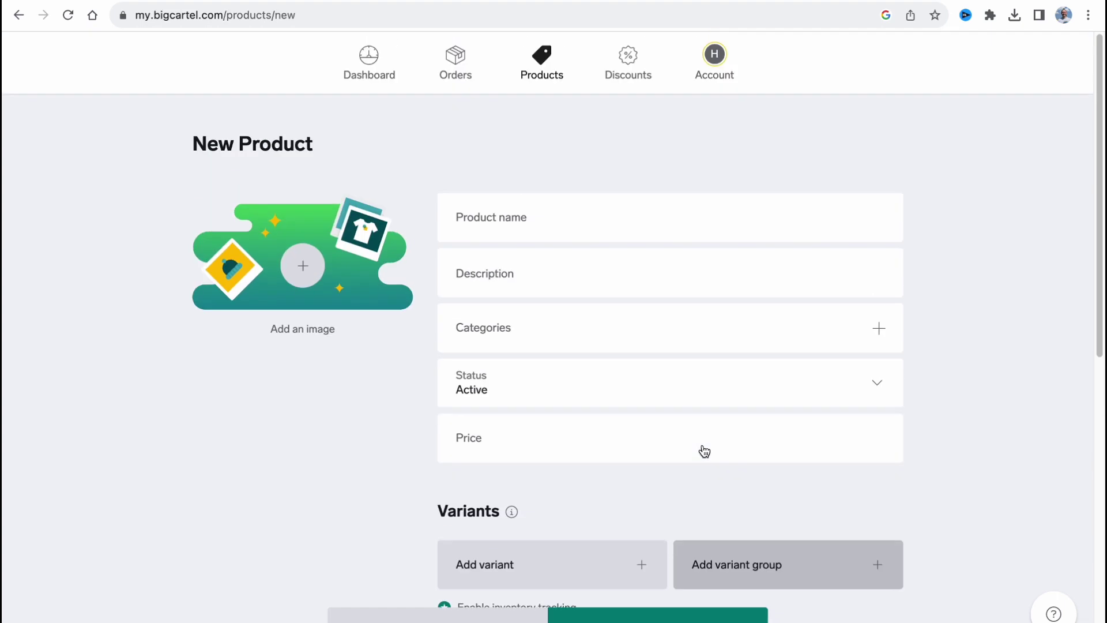
# Try adding a product image, then cancel the file picker without choosing a file.
pyautogui.click(298, 271)
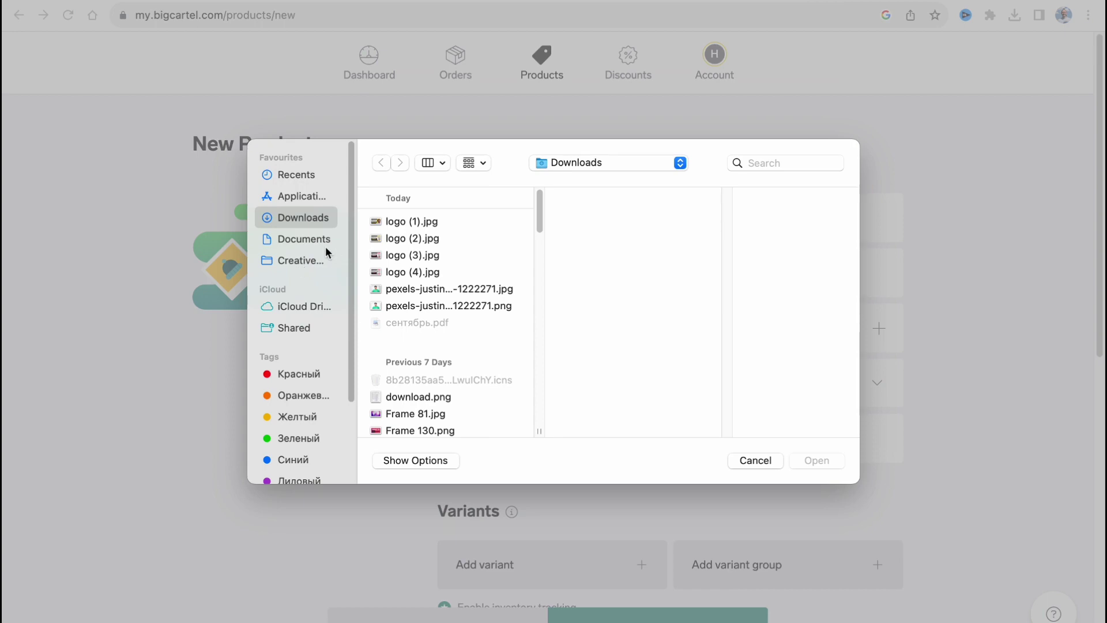
pyautogui.click(618, 166)
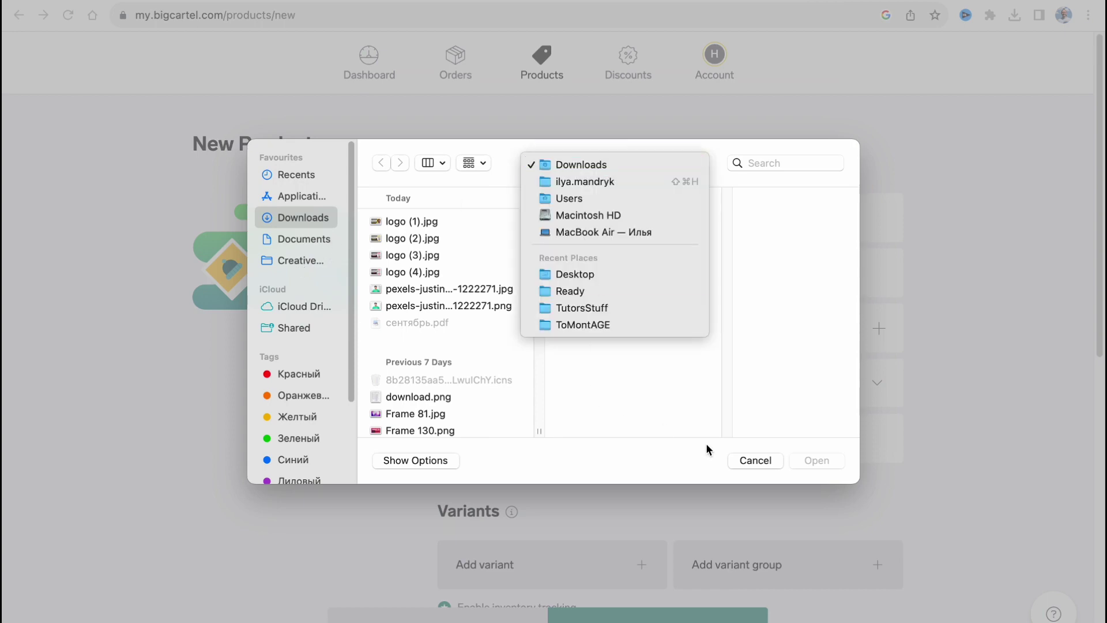
pyautogui.click(770, 460)
pyautogui.click(767, 460)
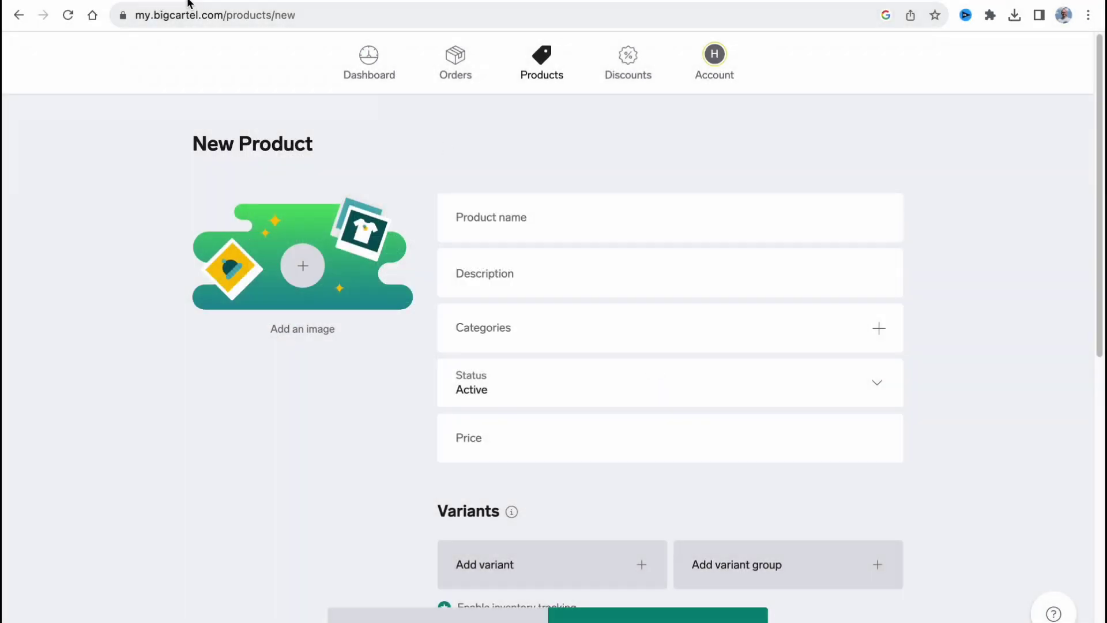
# In a new tab, search Google Images for 't-shirt'.
pyautogui.press('super+t')
pyautogui.click(240, 12)
pyautogui.write('t-')
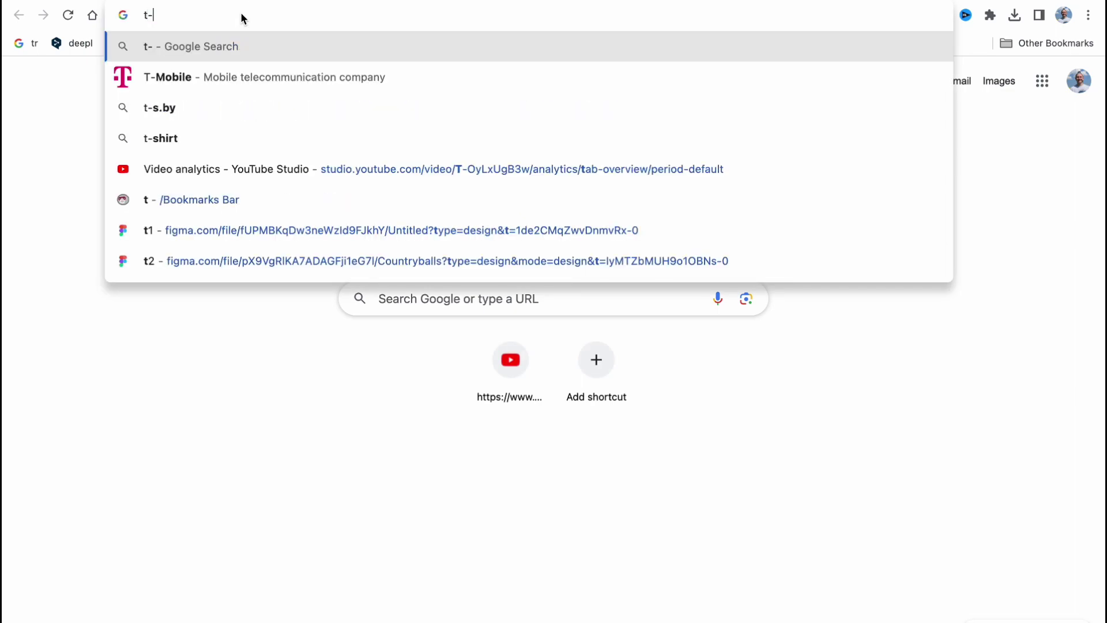
pyautogui.write('shirt')
pyautogui.press('Return')
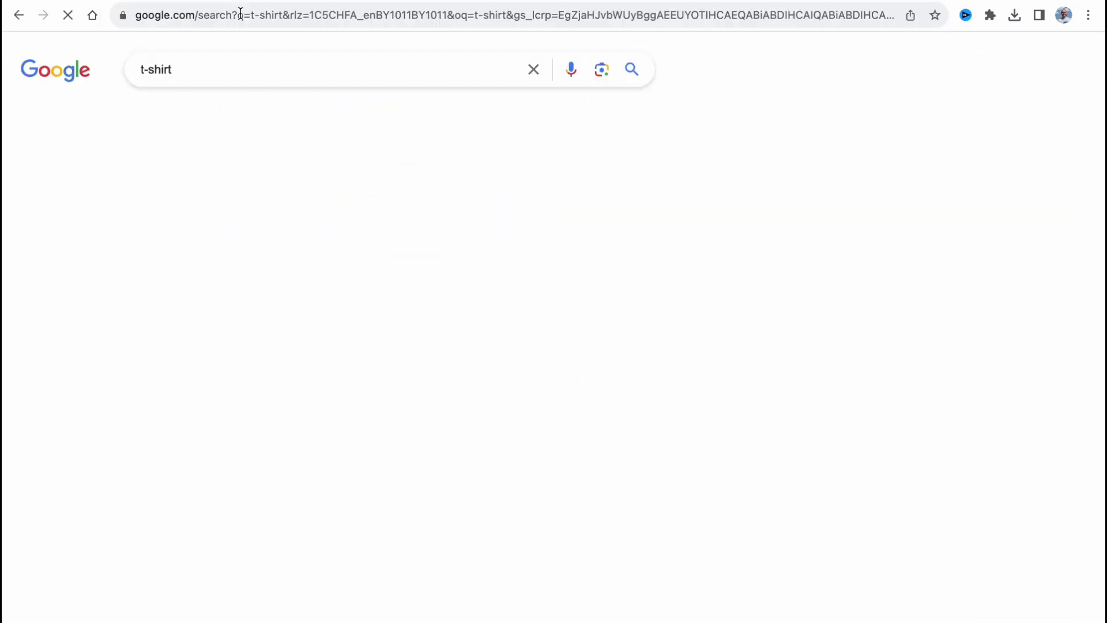
pyautogui.click(152, 114)
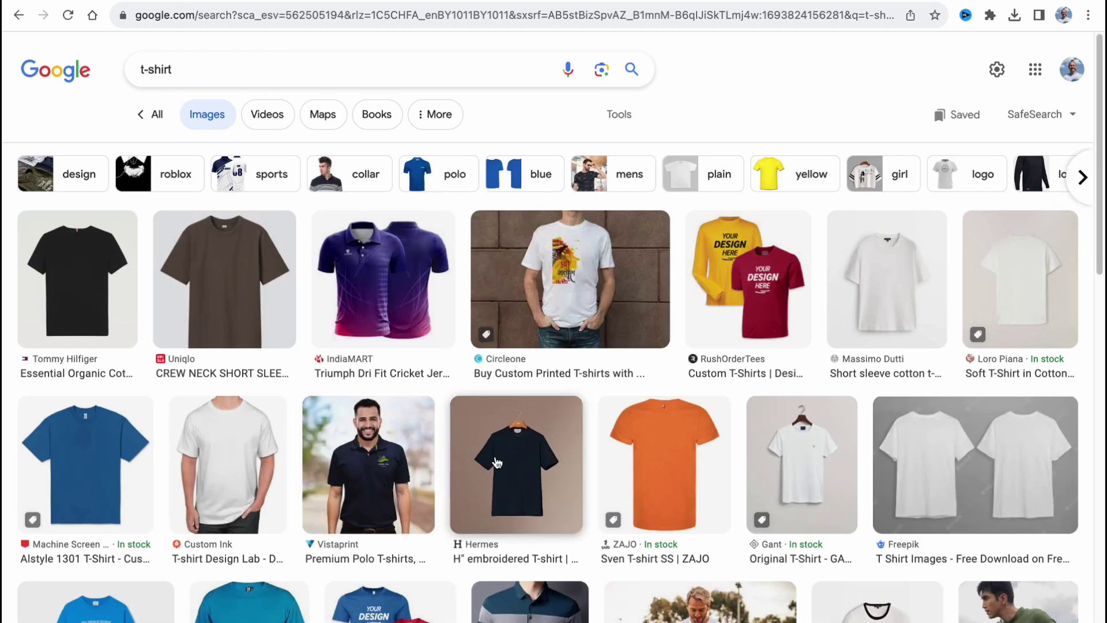
# Save the dark Hermès T-shirt image to the computer.
pyautogui.click(497, 463)
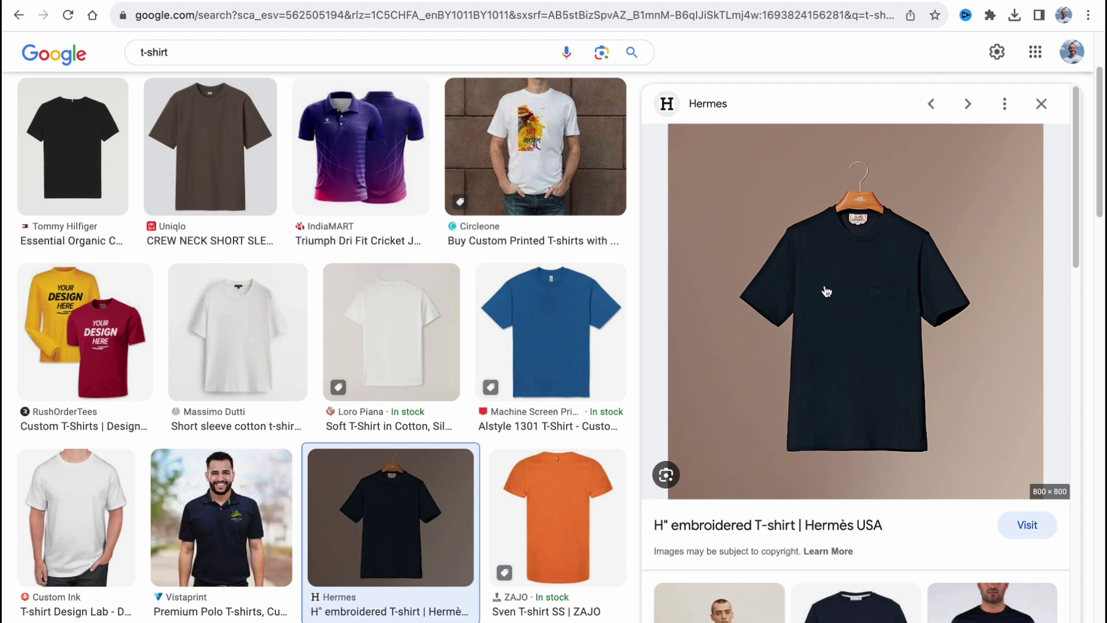
pyautogui.rightClick(826, 291)
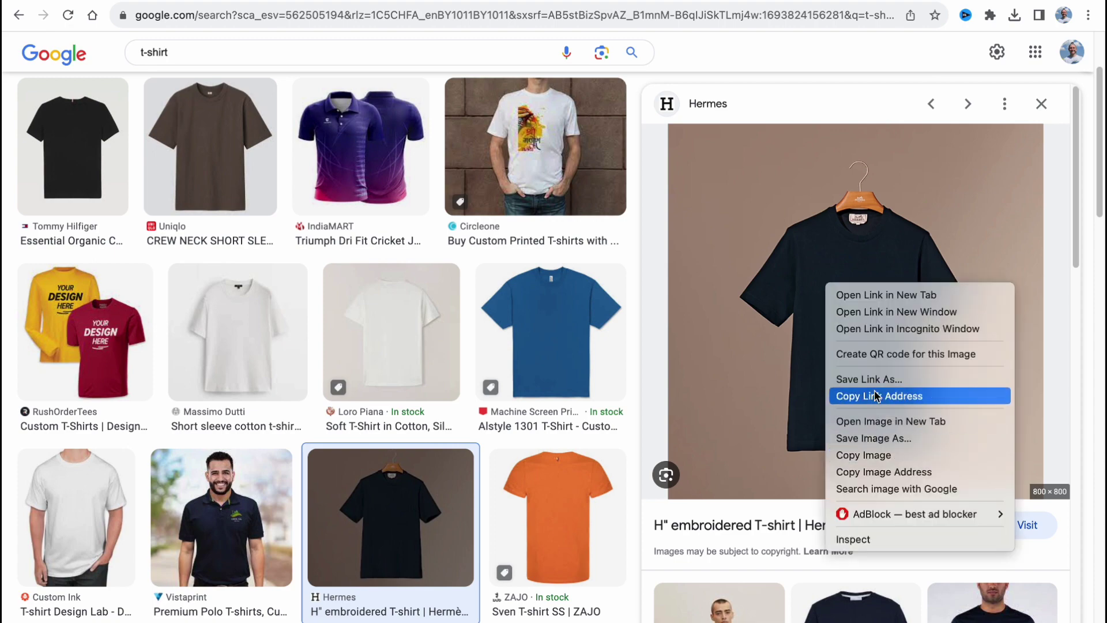
pyautogui.click(870, 437)
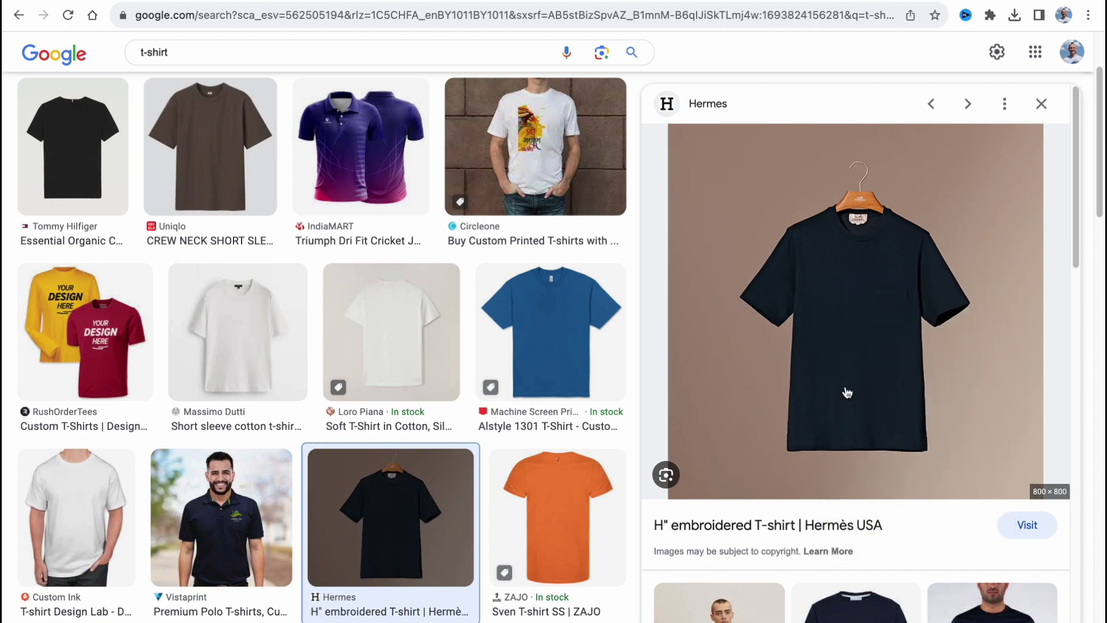
# Finish saving the image, then upload the embroidered T-shirt file from the Desktop as the product photo.
pyautogui.press('Return')
pyautogui.hotkey('ctrl', 'Tab')
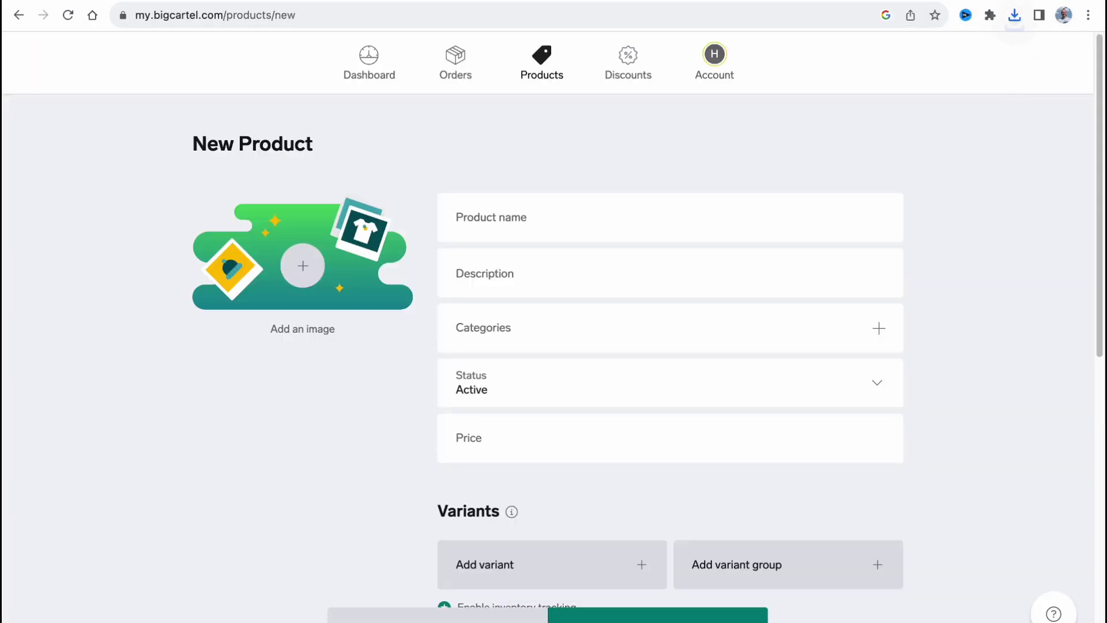
pyautogui.click(304, 266)
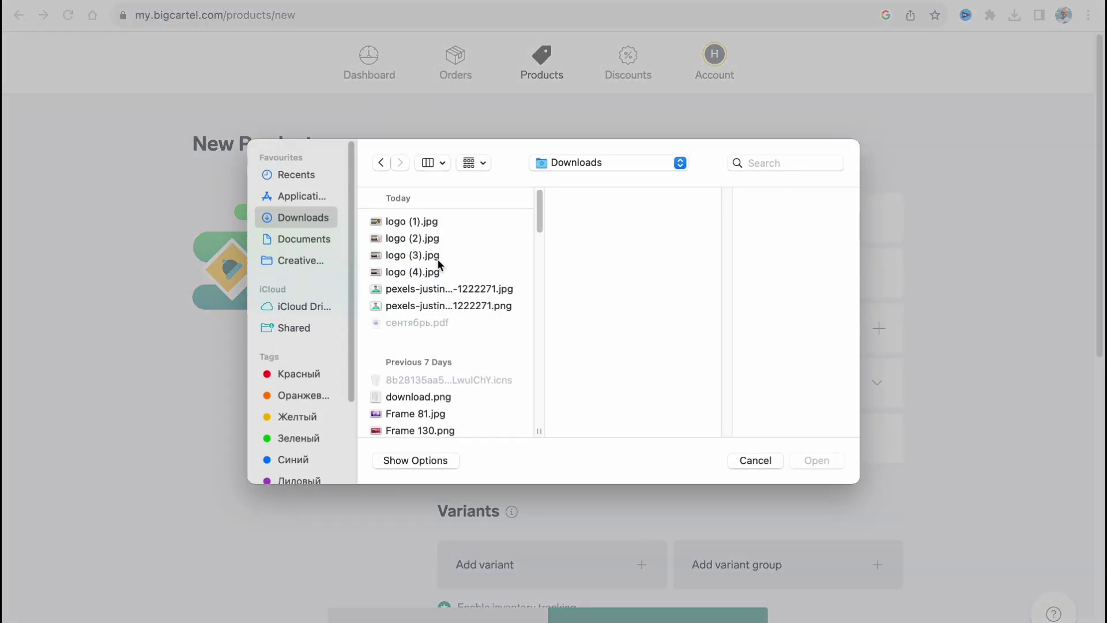
pyautogui.click(570, 164)
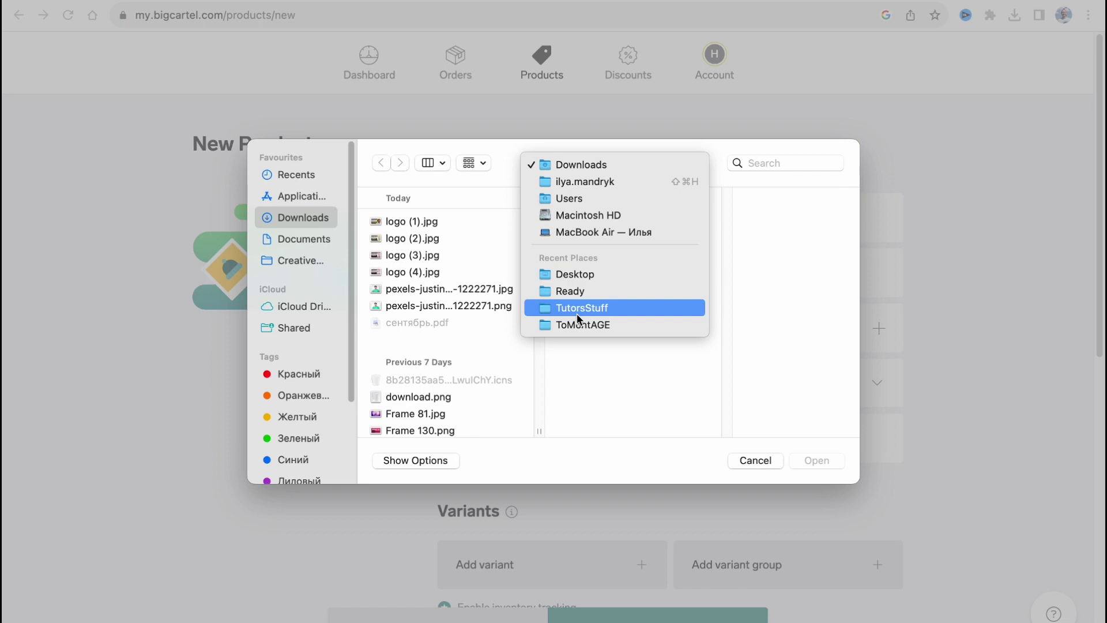
pyautogui.click(583, 278)
pyautogui.click(716, 236)
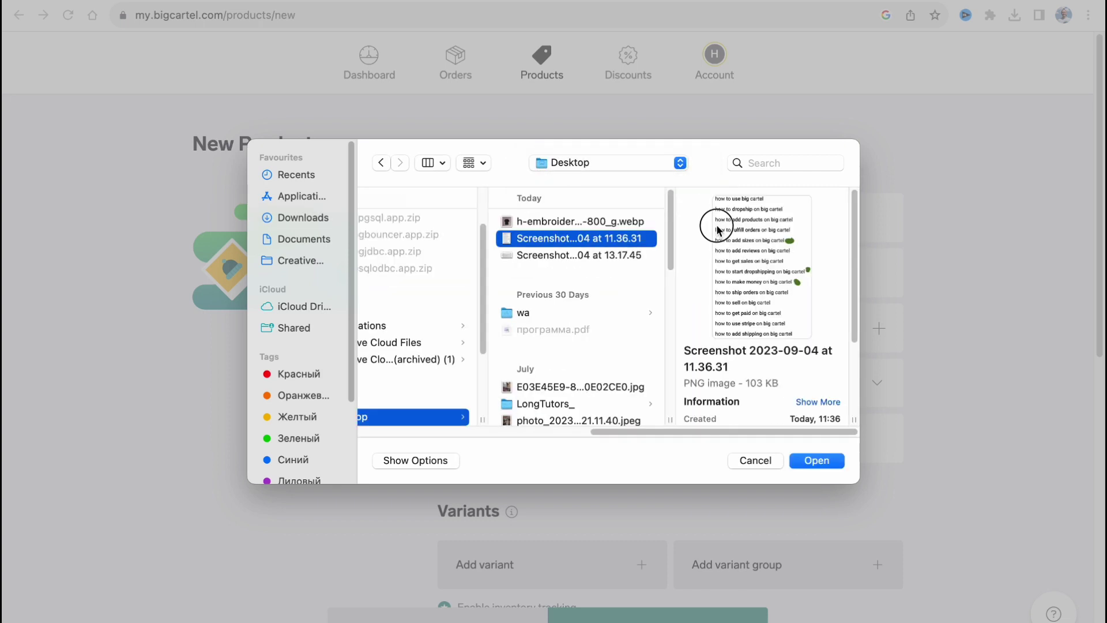
pyautogui.click(598, 222)
pyautogui.press('Return')
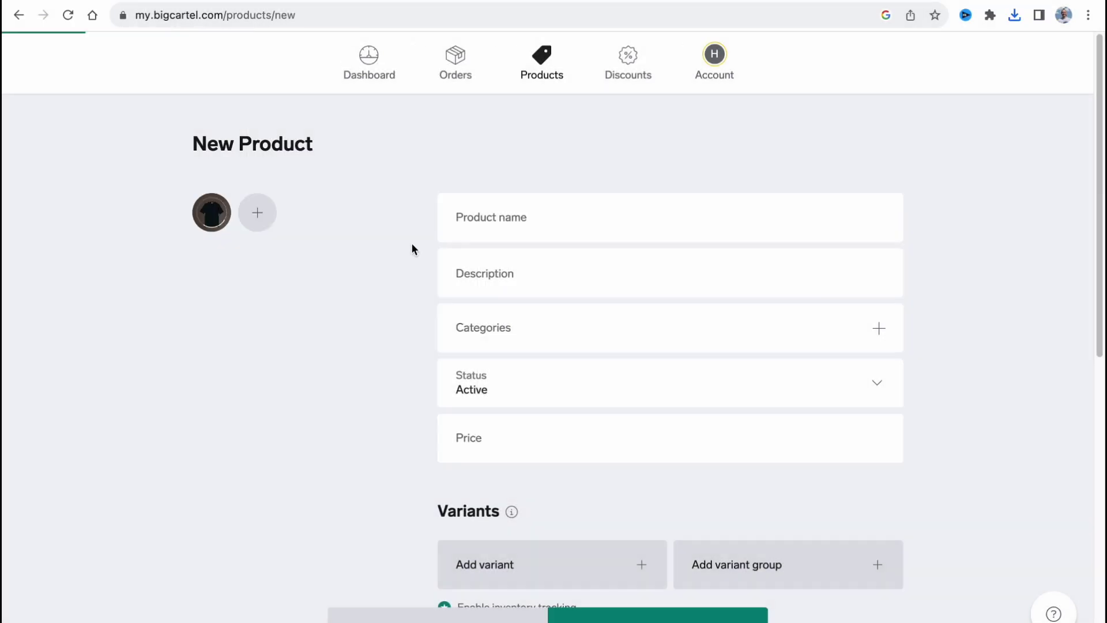
# Name the product 'Black T-Shirt' and describe it as 'Black T-Shirt' with 'Sizes: XS, S, M, L, XL'.
pyautogui.click(554, 219)
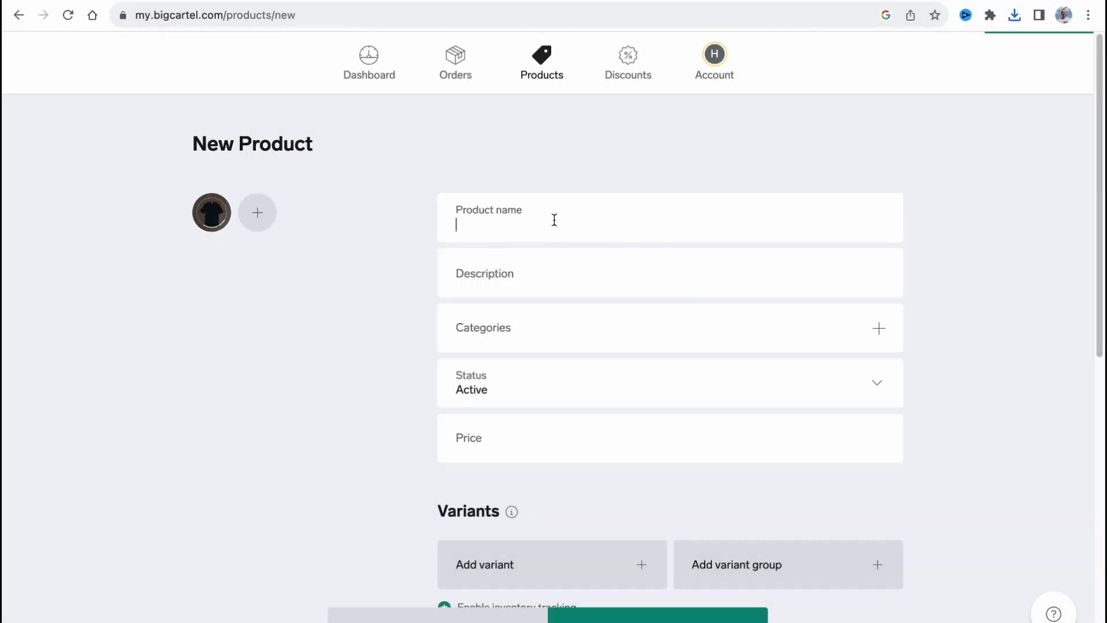
pyautogui.write('Bl')
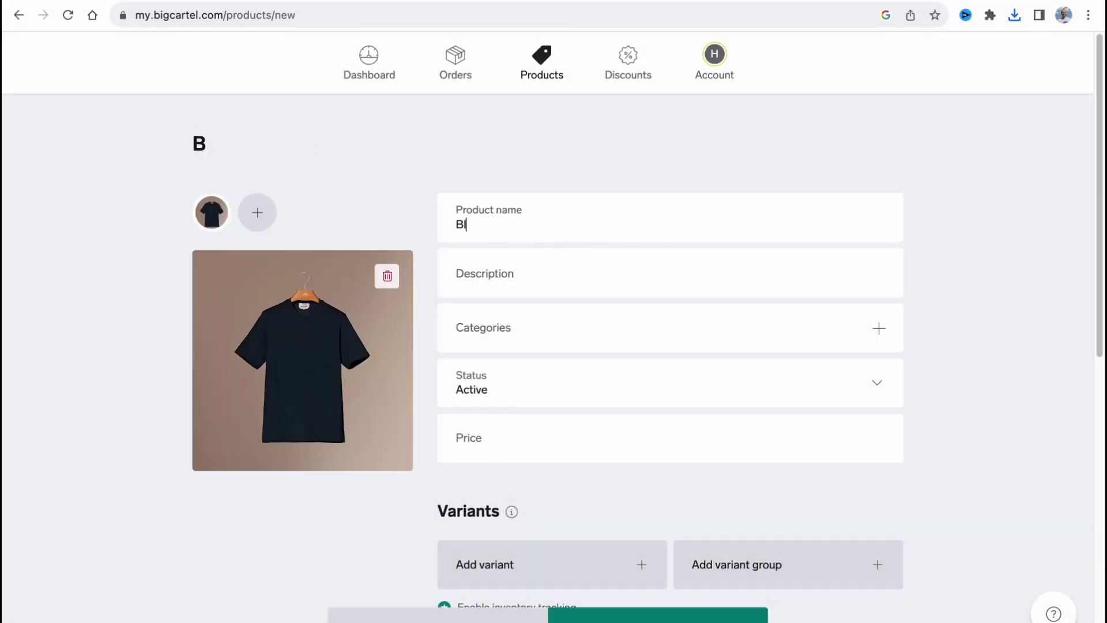
pyautogui.write('ack T-Shirt')
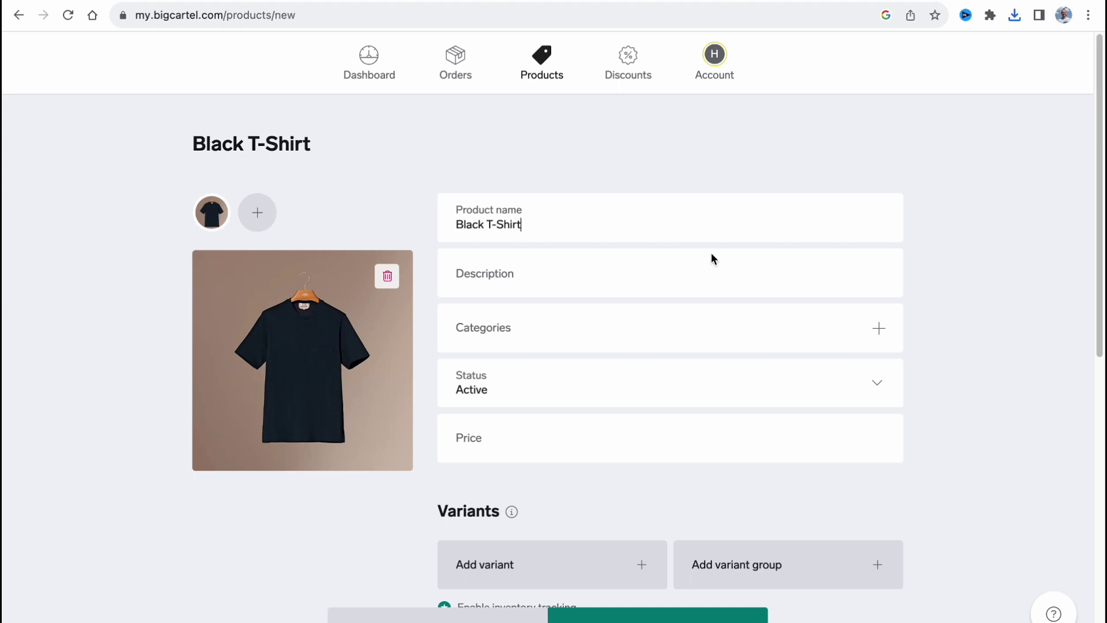
pyautogui.hotkey('ctrl', 'a')
pyautogui.hotkey('ctrl', 'c')
pyautogui.click(515, 284)
pyautogui.hotkey('ctrl', 'v')
pyautogui.press('Return')
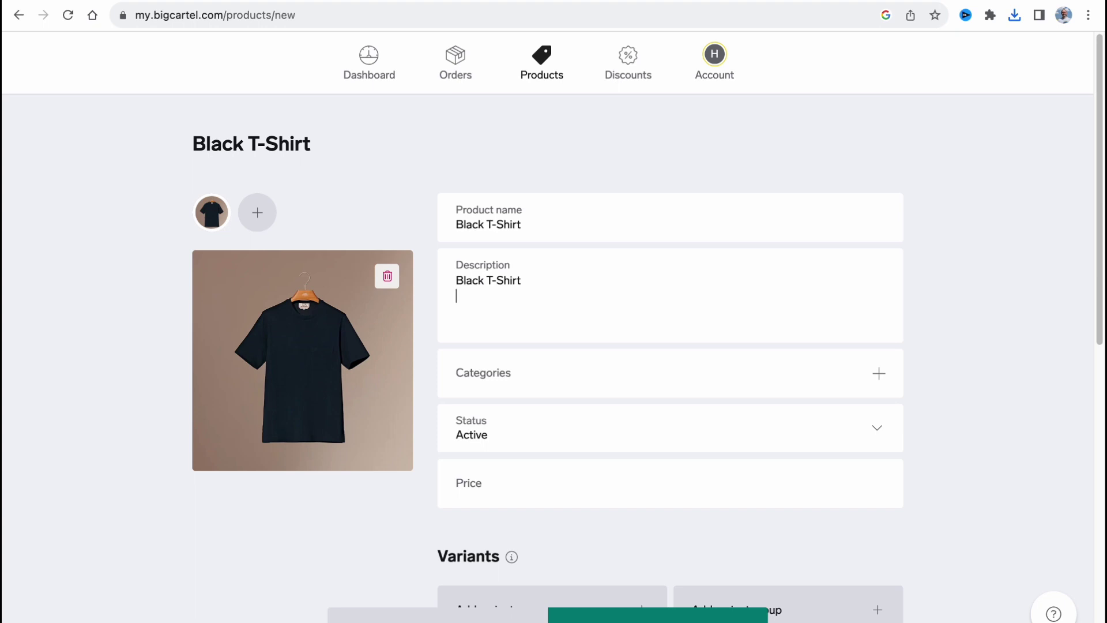
pyautogui.write('Sizes: XS, S, M, L, X')
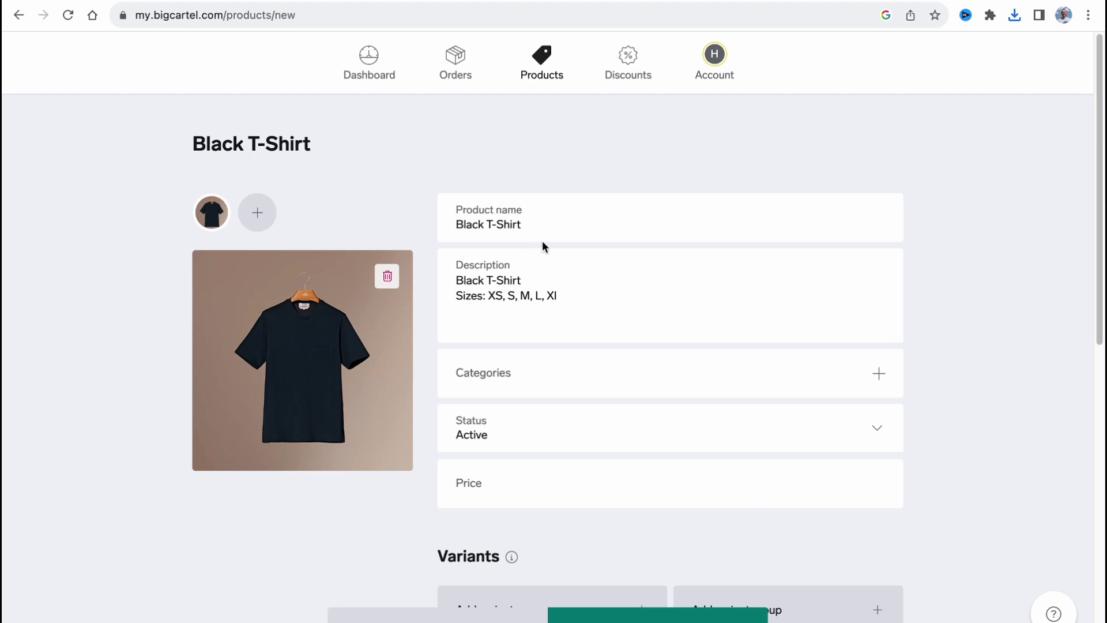
pyautogui.write('L')
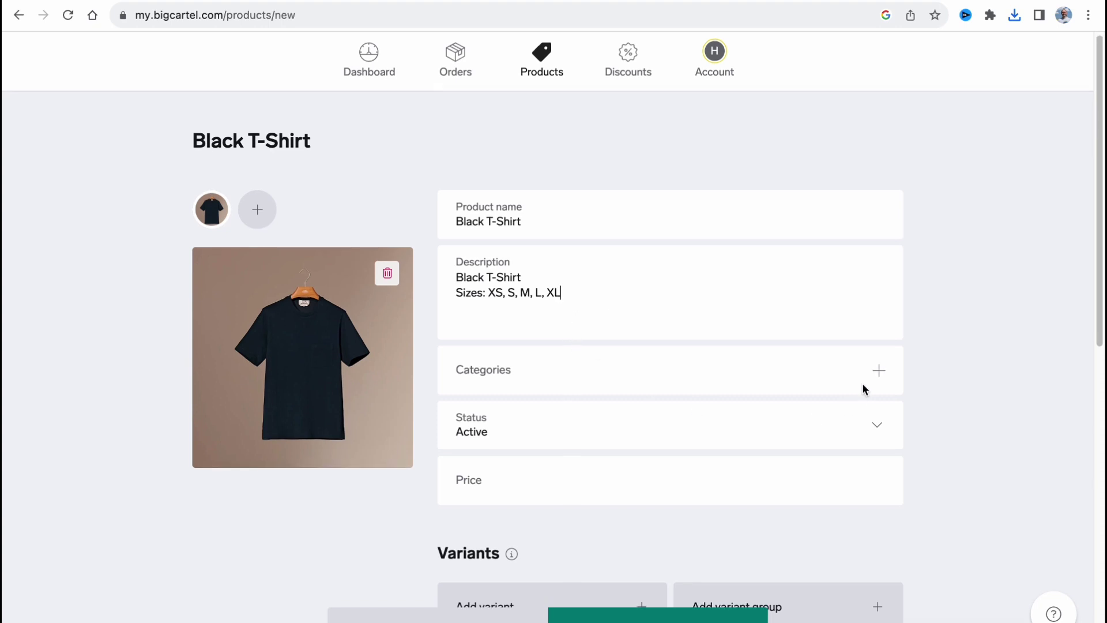
# Assign the T-Shirt category and keep the product status Active.
pyautogui.click(877, 375)
pyautogui.click(758, 337)
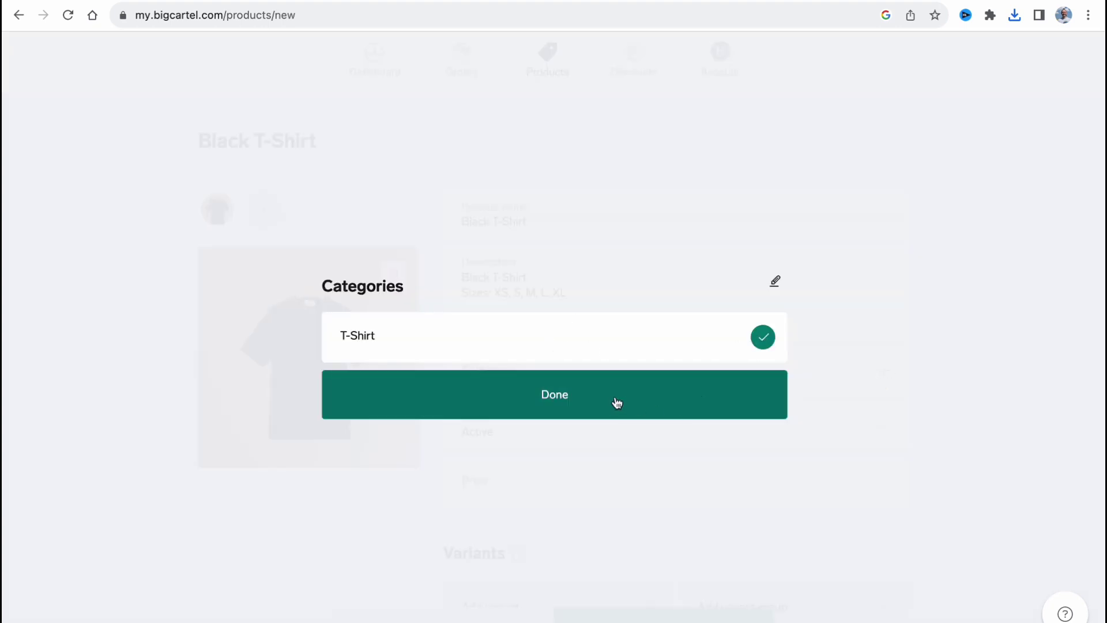
pyautogui.click(616, 403)
pyautogui.scroll(-1, 592, 464)
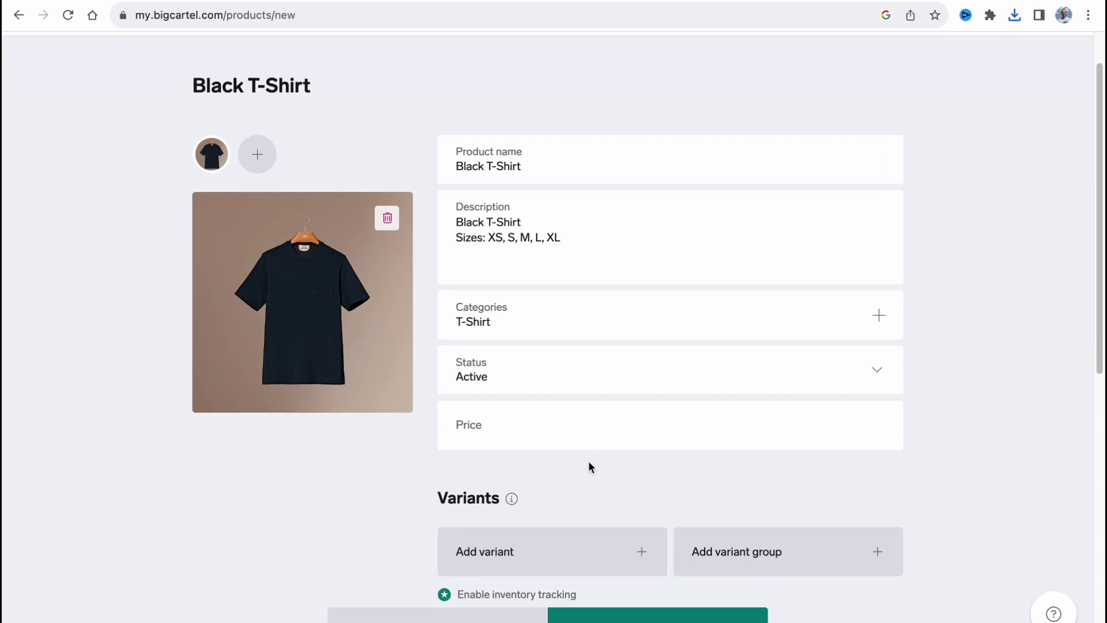
pyautogui.click(506, 376)
pyautogui.click(578, 374)
# Set the product price to $9.99.
pyautogui.scroll(-2, 968, 355)
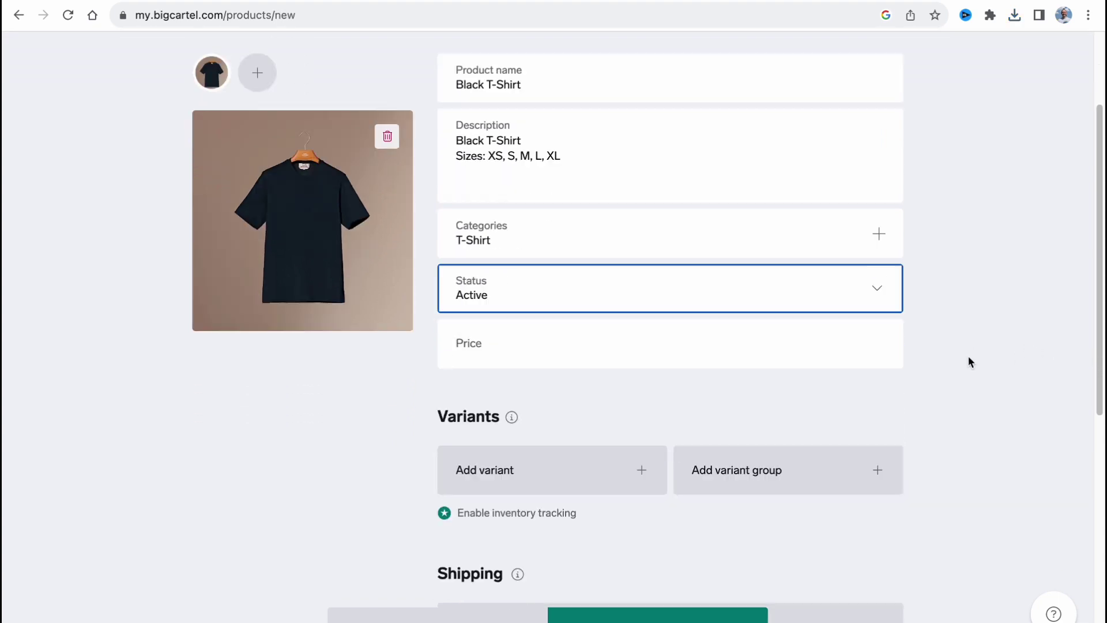
pyautogui.click(595, 310)
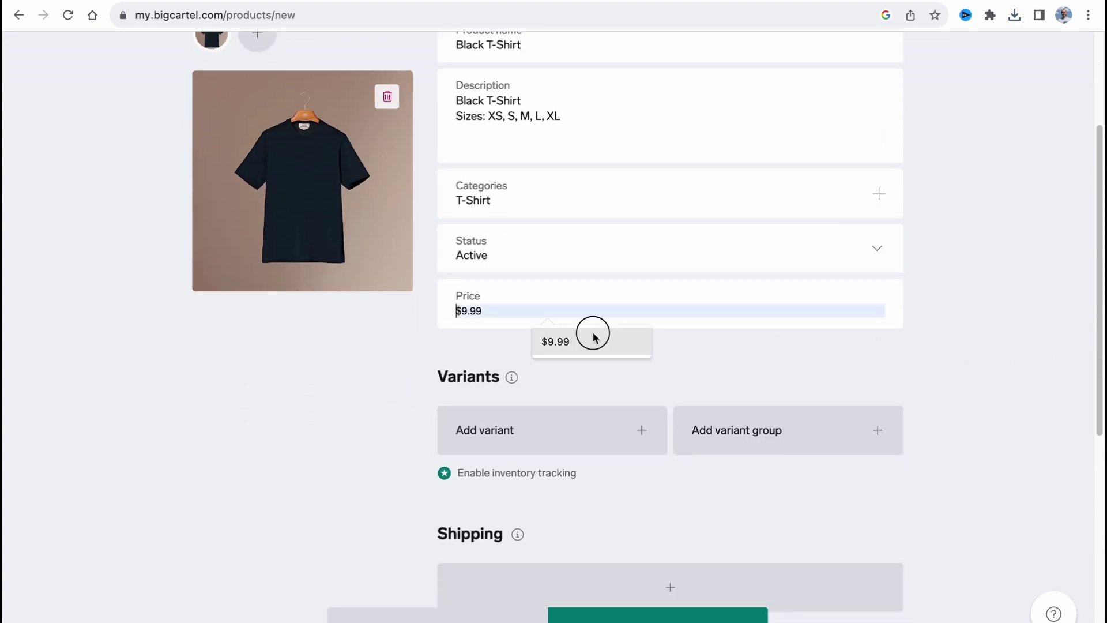
pyautogui.click(591, 335)
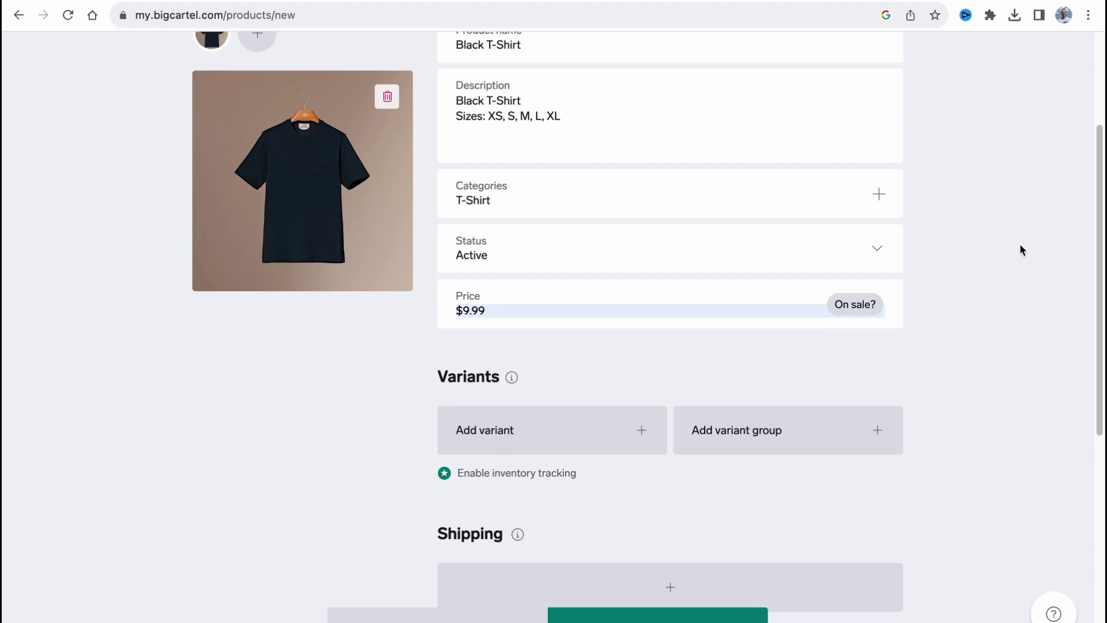
pyautogui.scroll(3, 1019, 249)
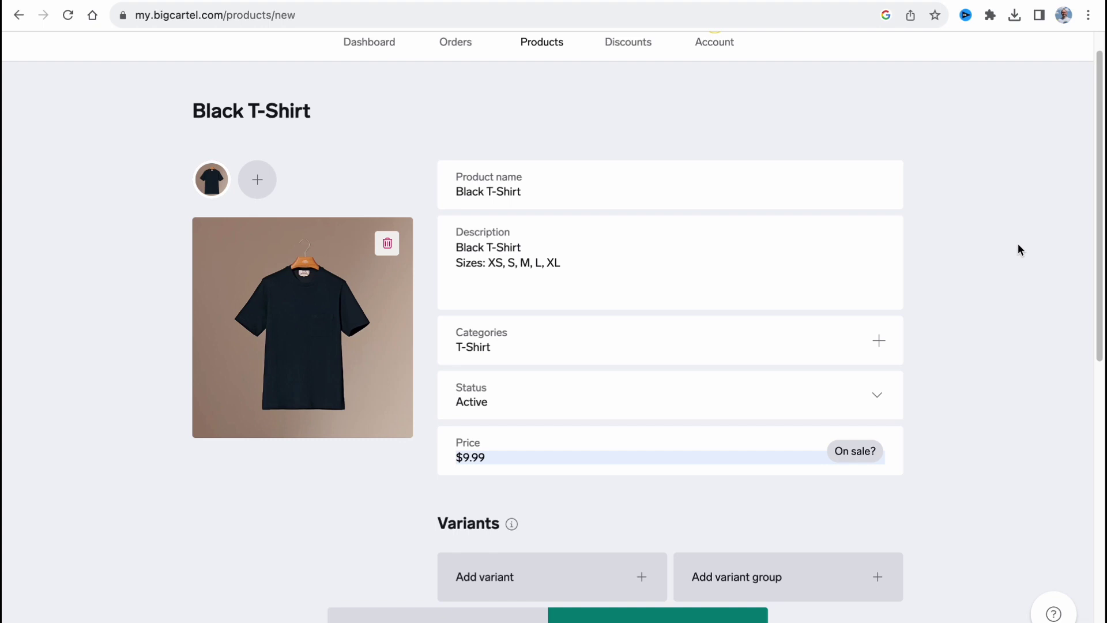
pyautogui.scroll(-3, 994, 283)
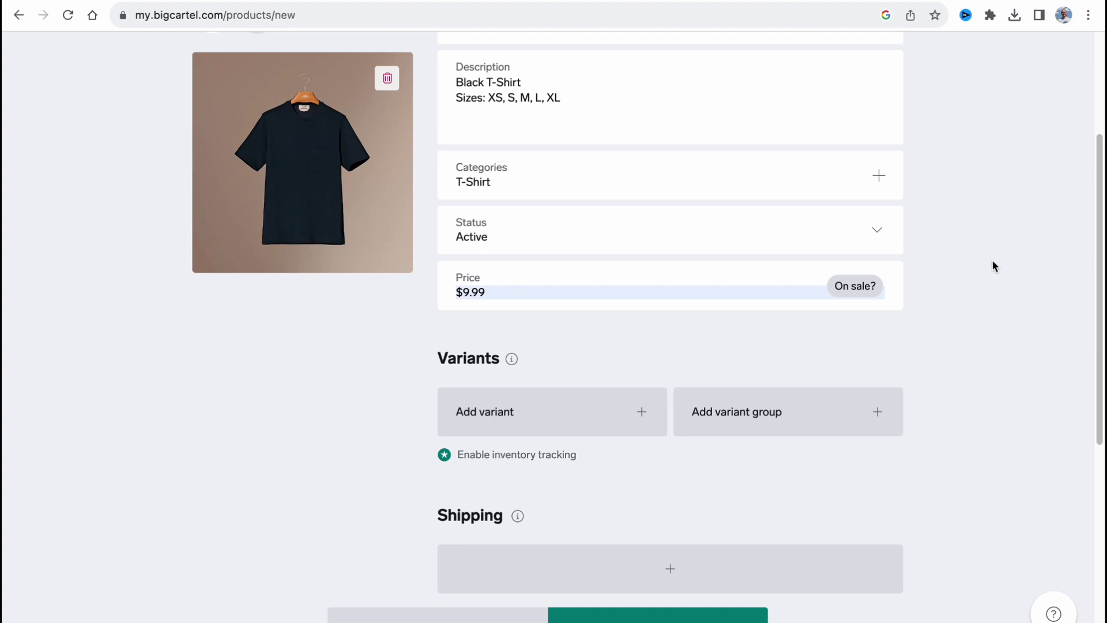
pyautogui.click(646, 414)
# Add the first size variants: XS Size, S Size and M Size.
pyautogui.click(534, 404)
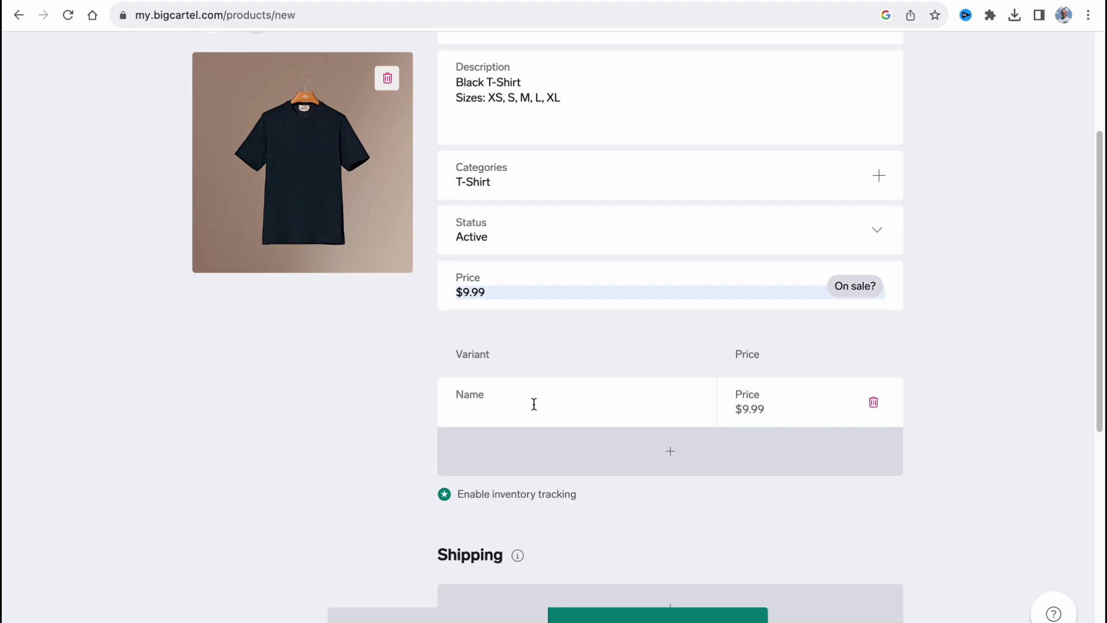
pyautogui.write('XS Size')
pyautogui.click(680, 457)
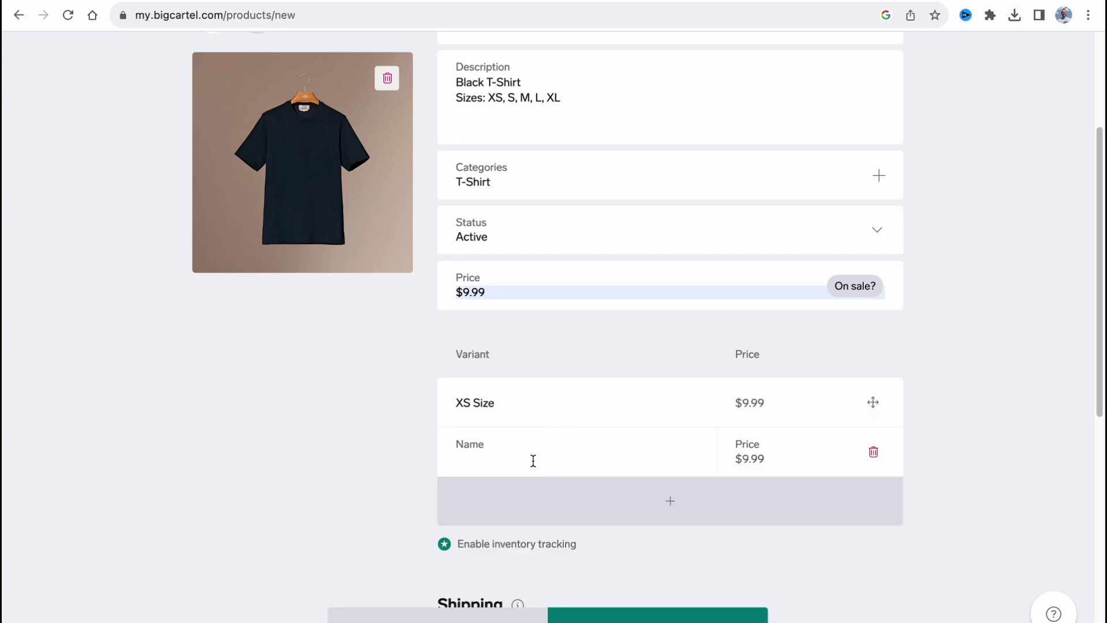
pyautogui.write('S Size')
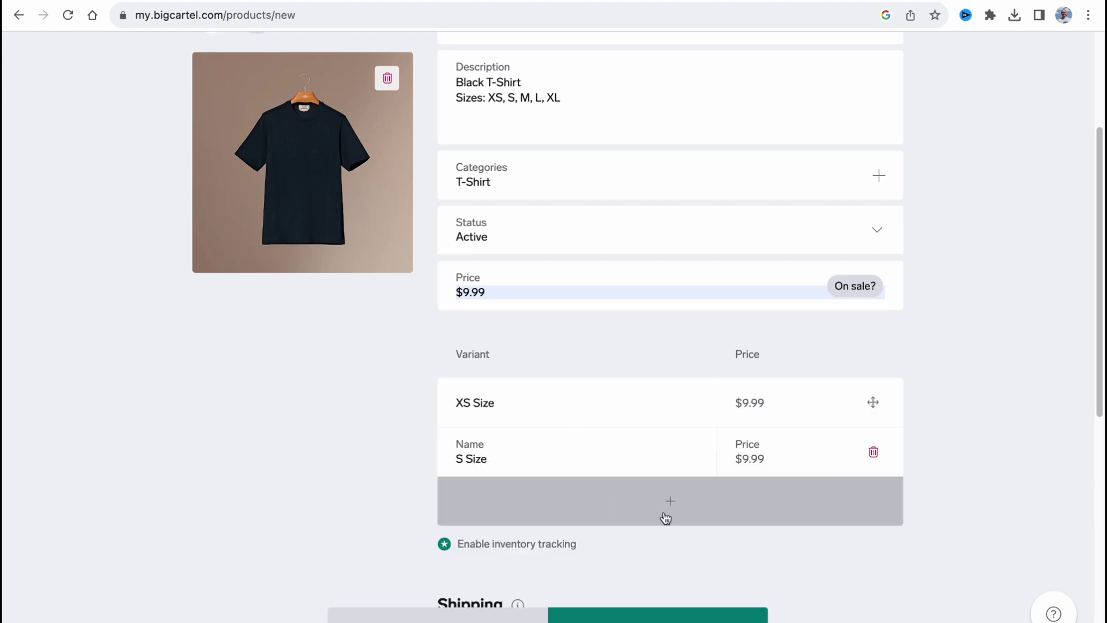
pyautogui.click(666, 517)
pyautogui.write('M S')
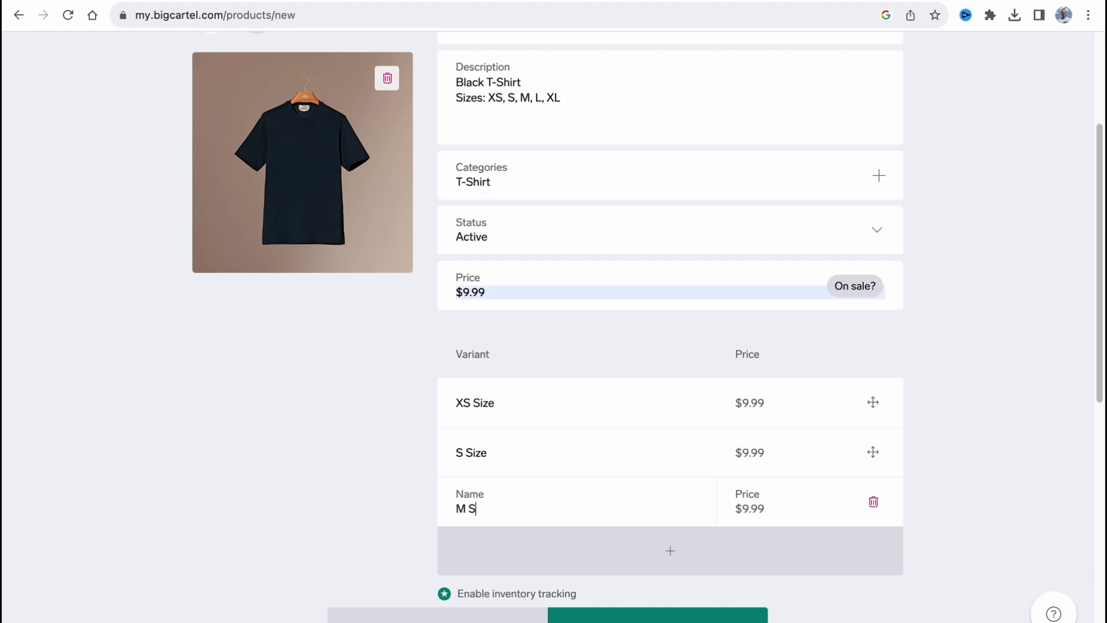
pyautogui.write('ize')
pyautogui.click(667, 562)
# Add the remaining L Size and XL Size variants, each at $9.99.
pyautogui.scroll(-3, 530, 426)
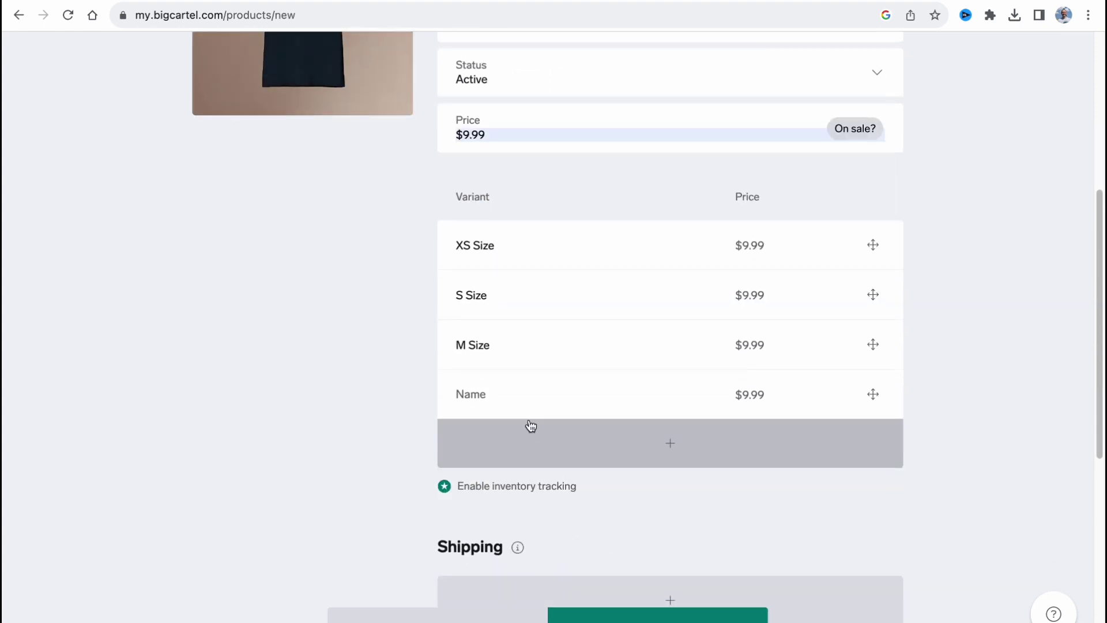
pyautogui.click(514, 391)
pyautogui.write('L Size')
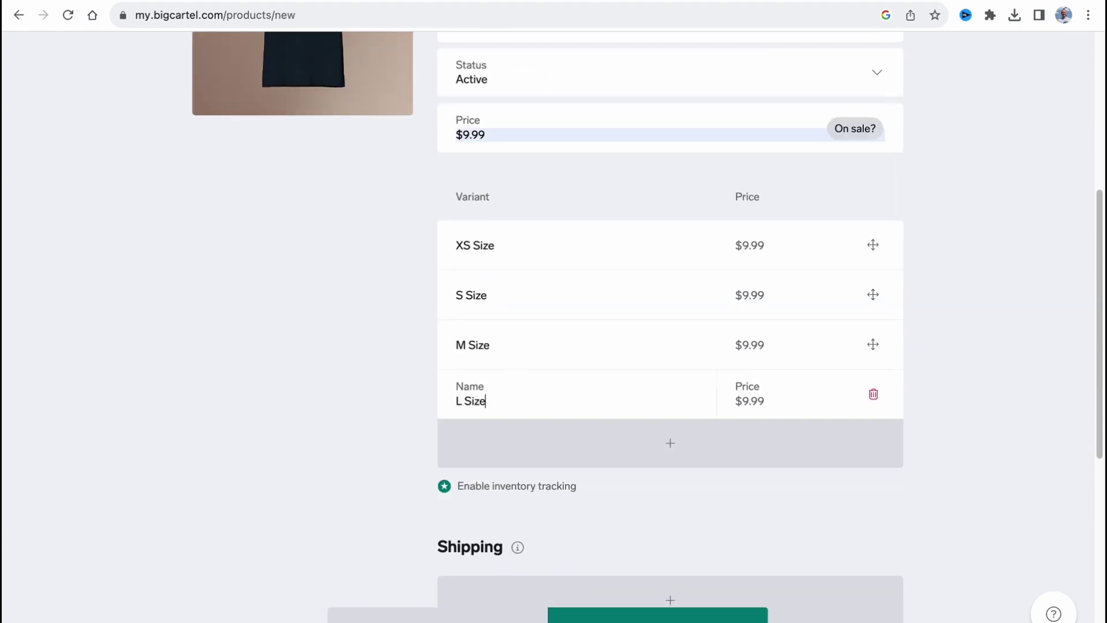
pyautogui.click(655, 444)
pyautogui.click(511, 434)
pyautogui.write('X')
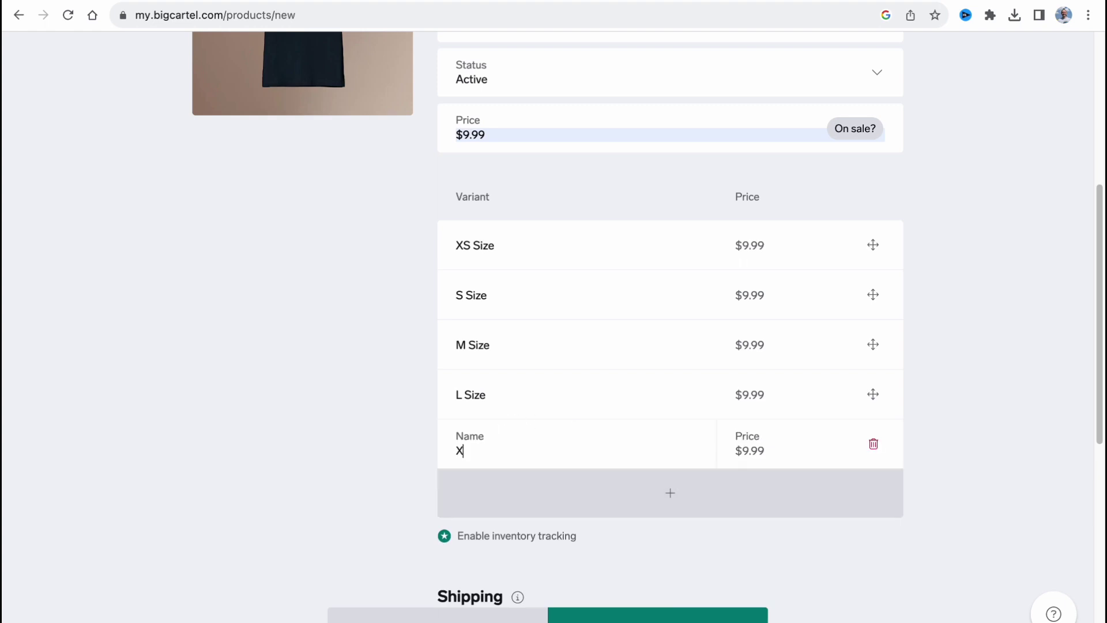
pyautogui.write('L Size')
pyautogui.click(978, 445)
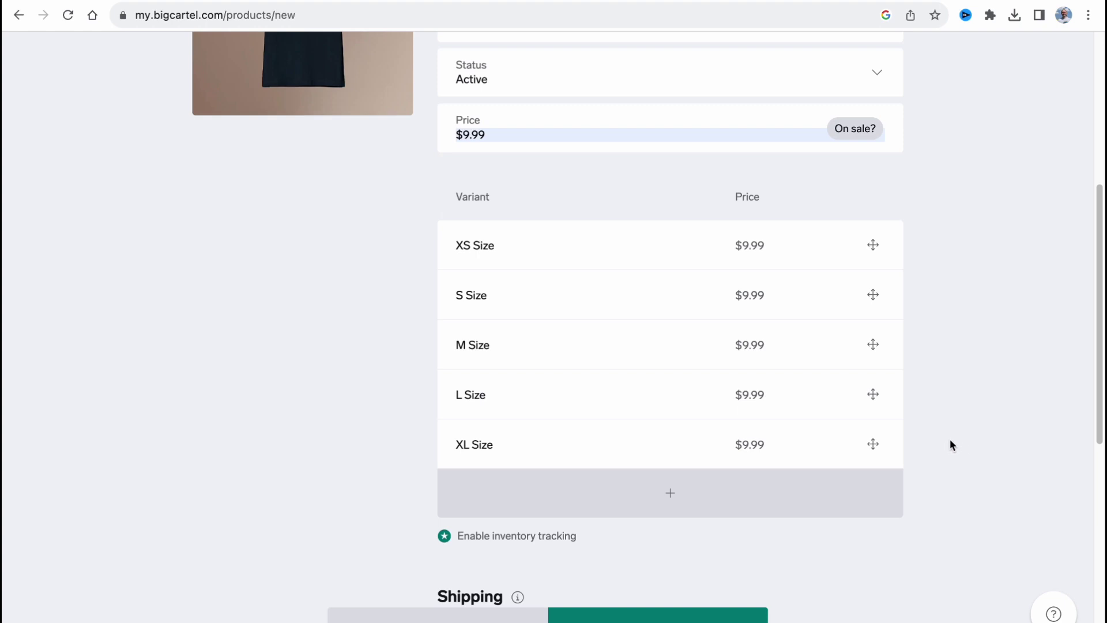
pyautogui.scroll(-3, 870, 440)
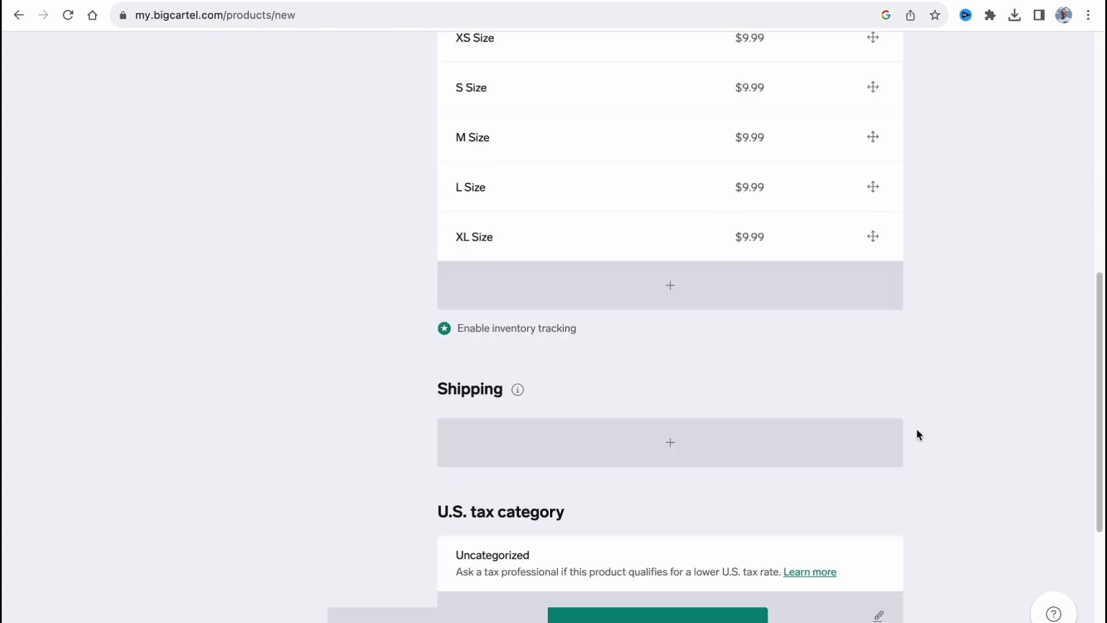
pyautogui.scroll(1, 916, 428)
pyautogui.scroll(-2, 916, 427)
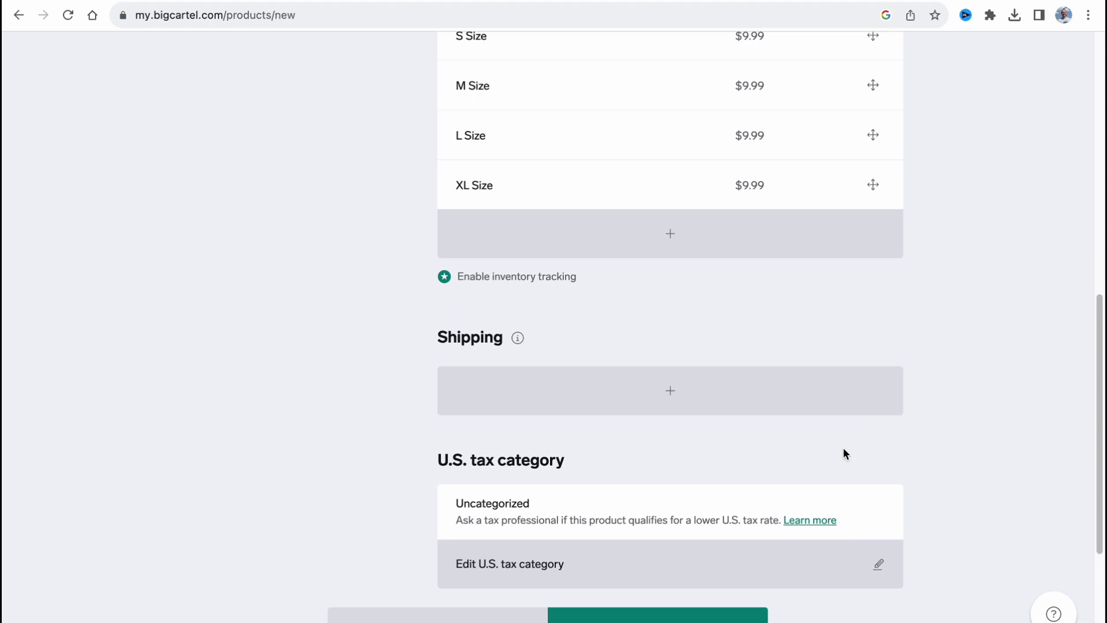
# Save the Black T-Shirt and return to the product list.
pyautogui.click(640, 614)
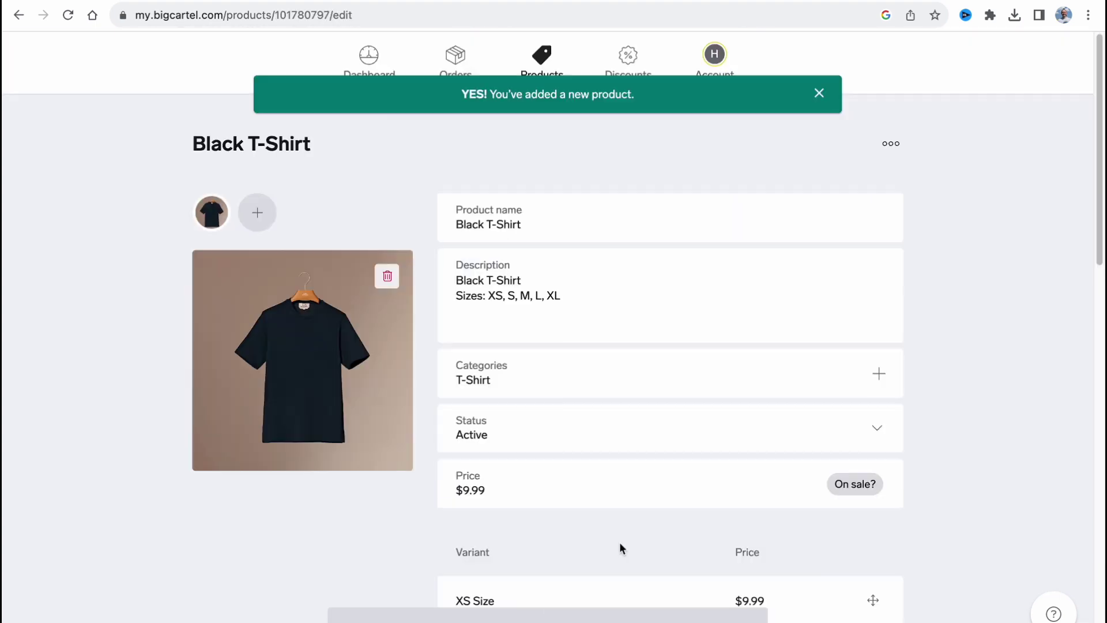
pyautogui.click(820, 94)
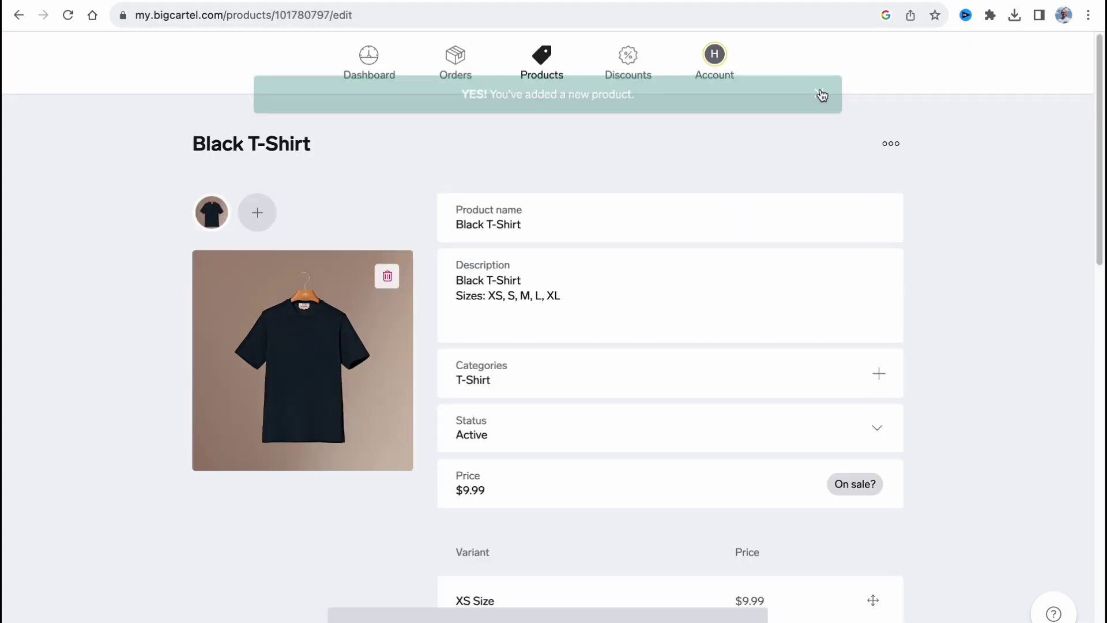
pyautogui.click(544, 75)
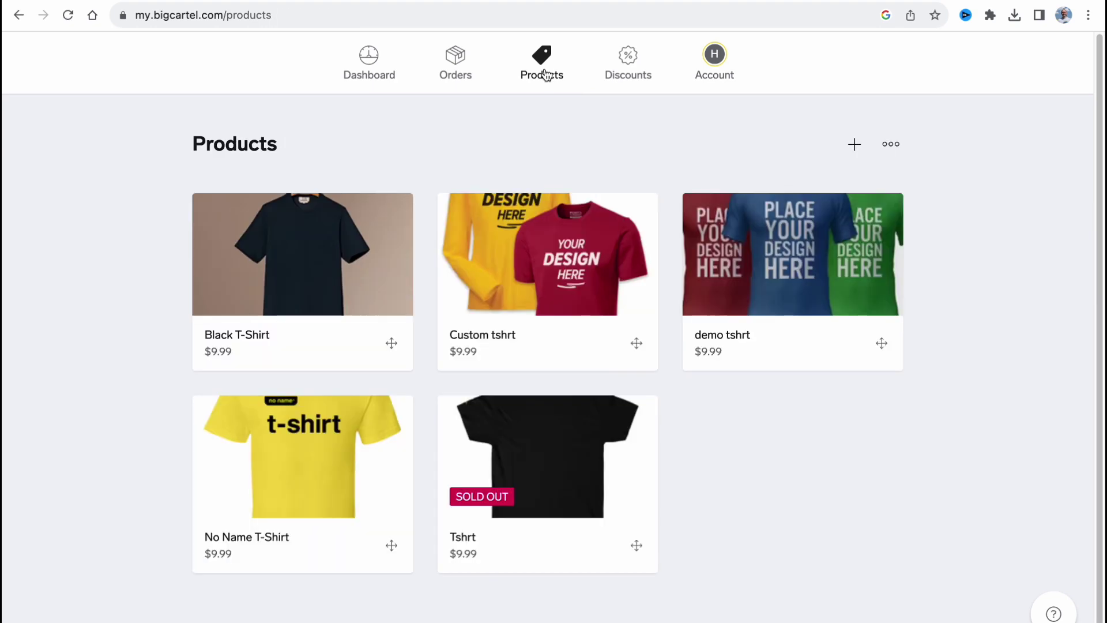
# Reopen the Black T-Shirt to check its size variants, then go back to Products.
pyautogui.click(342, 266)
pyautogui.scroll(-5, 543, 413)
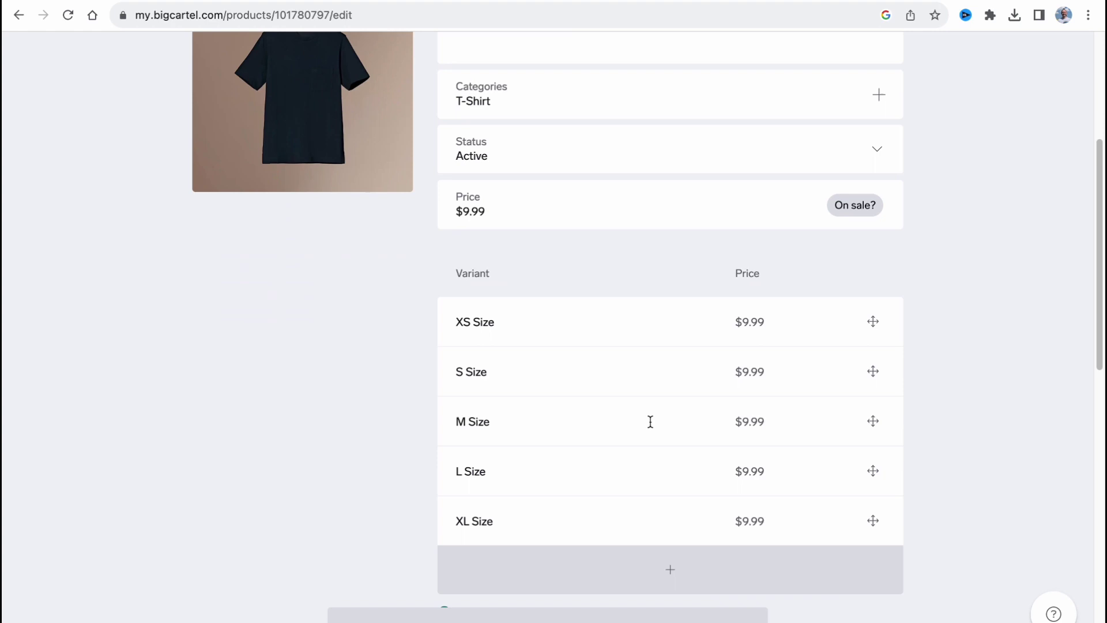
pyautogui.scroll(5, 650, 421)
pyautogui.click(536, 55)
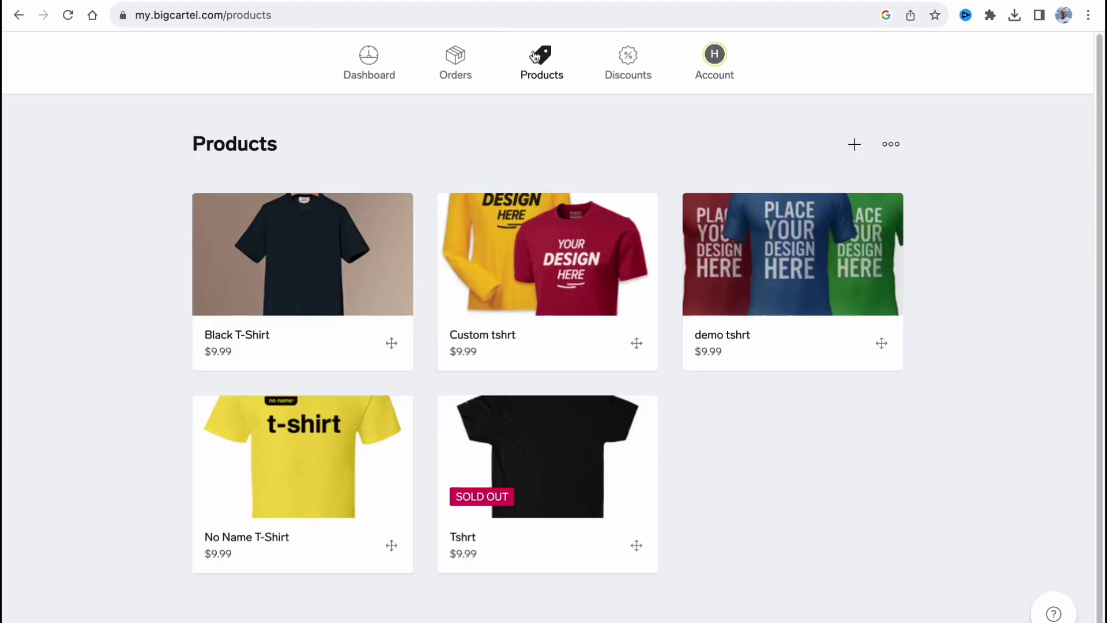
pyautogui.click(712, 61)
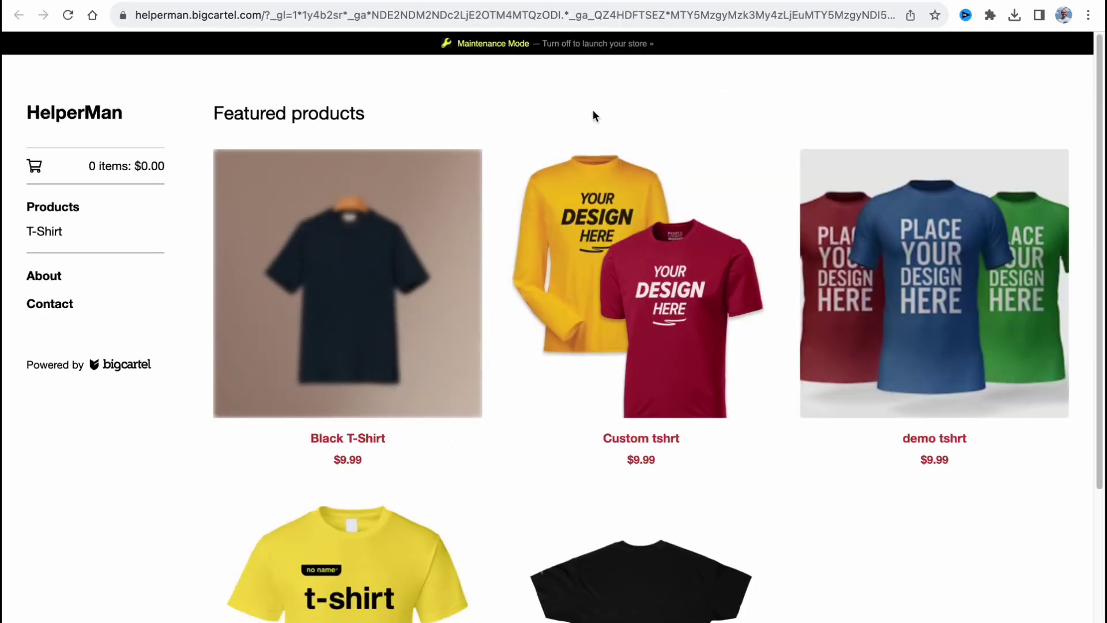
# Open the Black T-Shirt storefront page and review its sizes line.
pyautogui.click(374, 296)
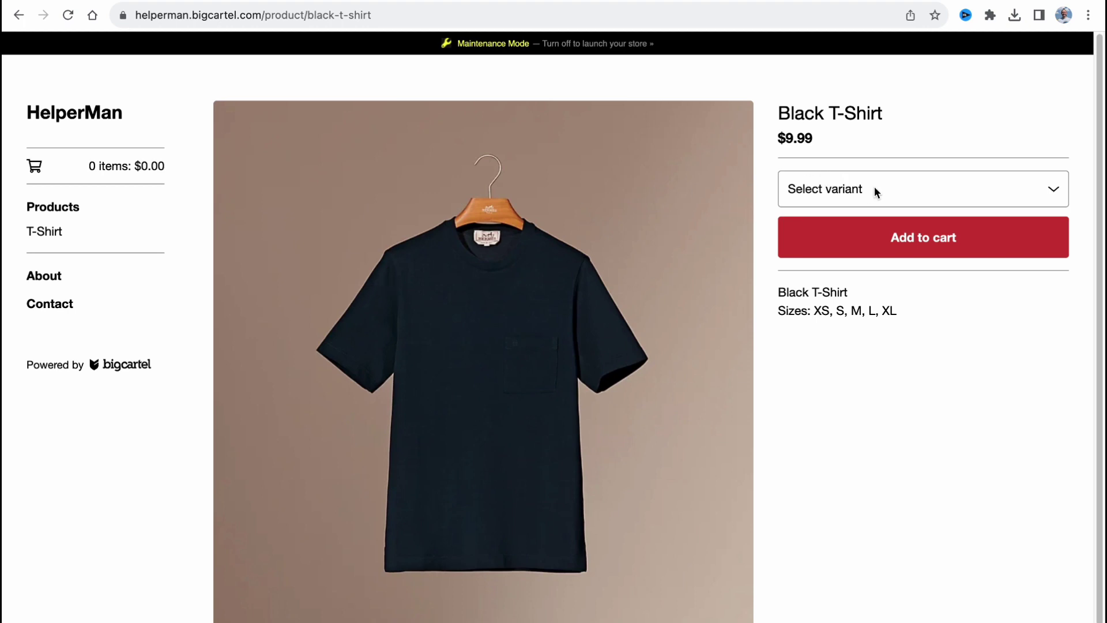
pyautogui.moveTo(779, 311); pyautogui.dragTo(930, 315)
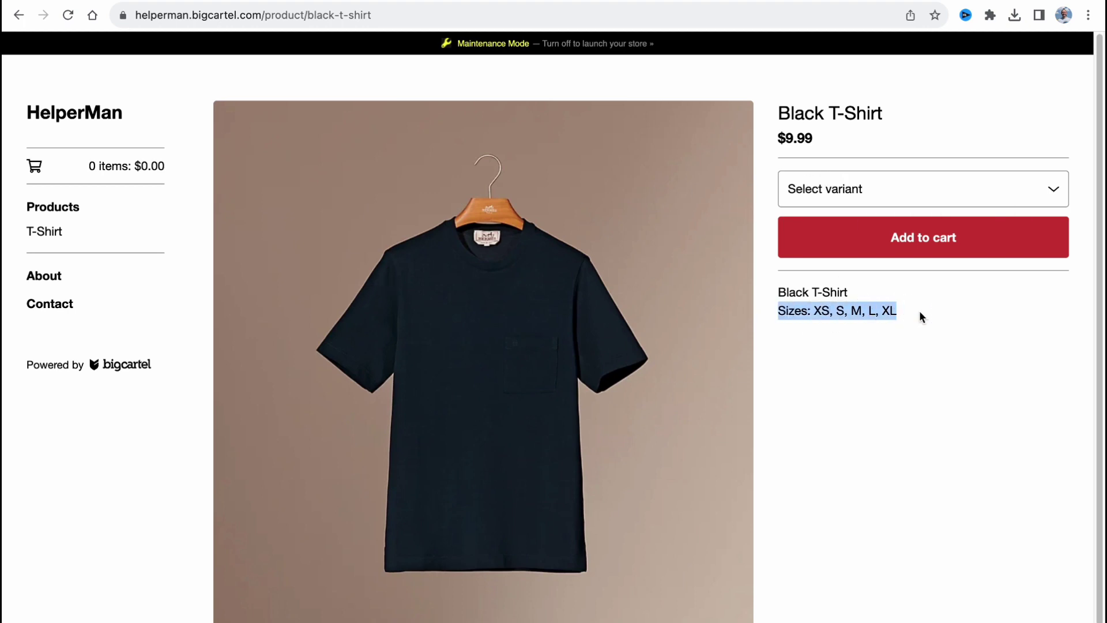
pyautogui.click(928, 316)
pyautogui.moveTo(778, 308); pyautogui.dragTo(933, 317)
# Add one XS Size and one L Size Black T-Shirt to the cart, then view the cart.
pyautogui.click(890, 196)
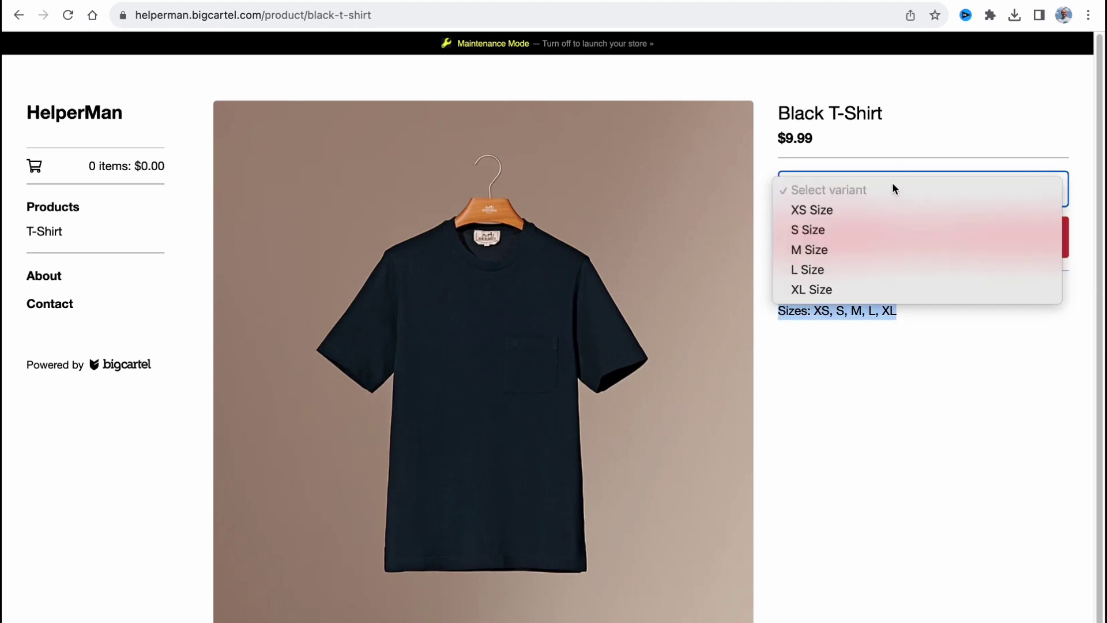
pyautogui.click(843, 212)
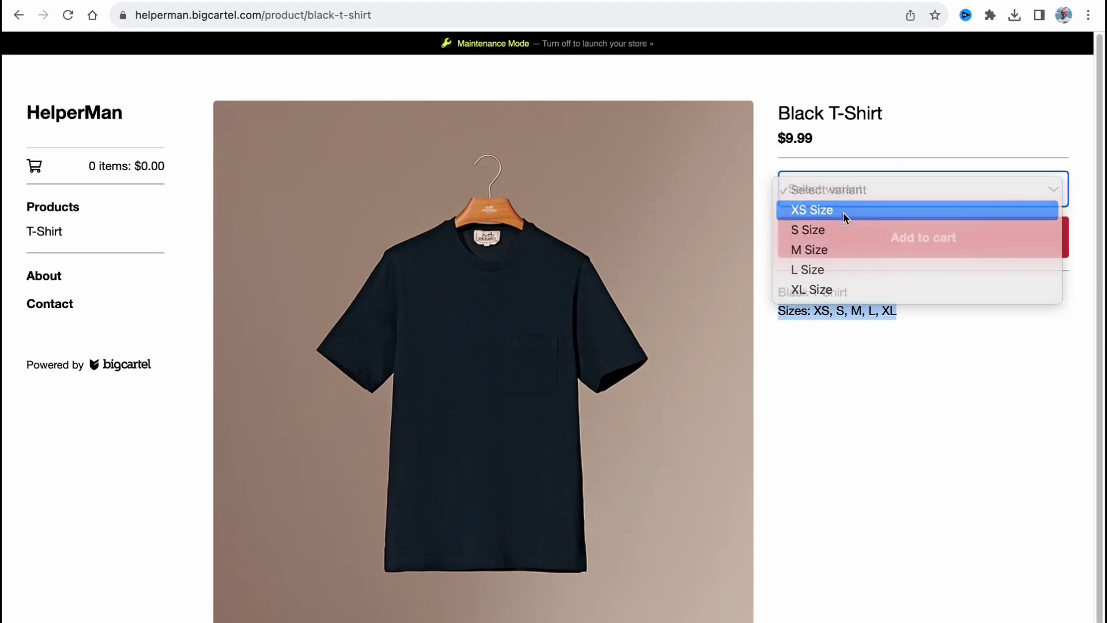
pyautogui.click(933, 247)
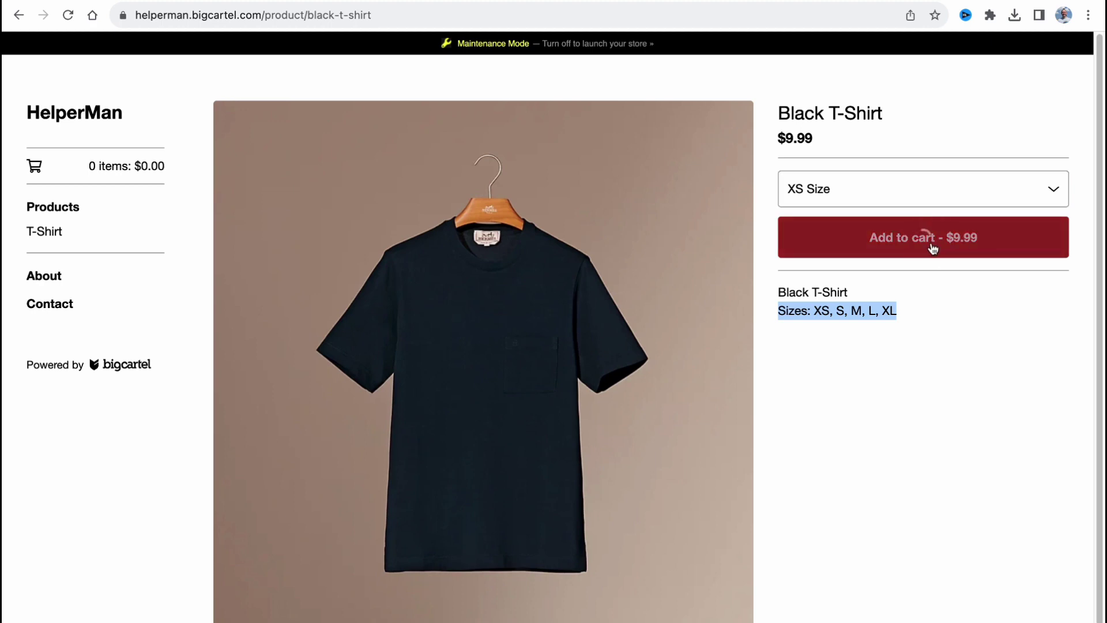
pyautogui.click(925, 196)
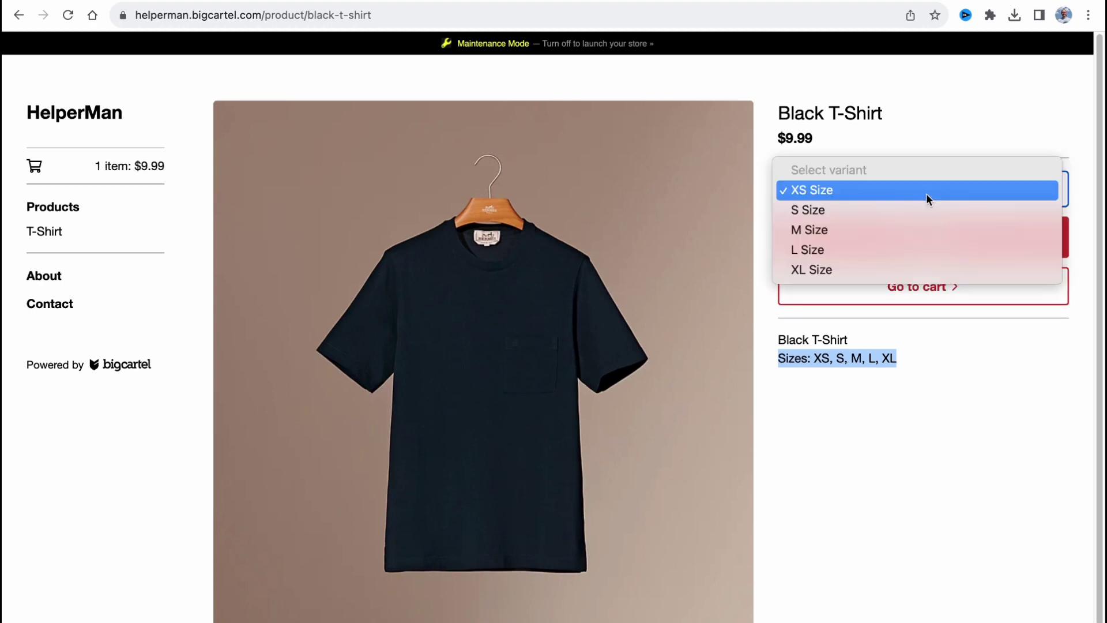
pyautogui.click(869, 252)
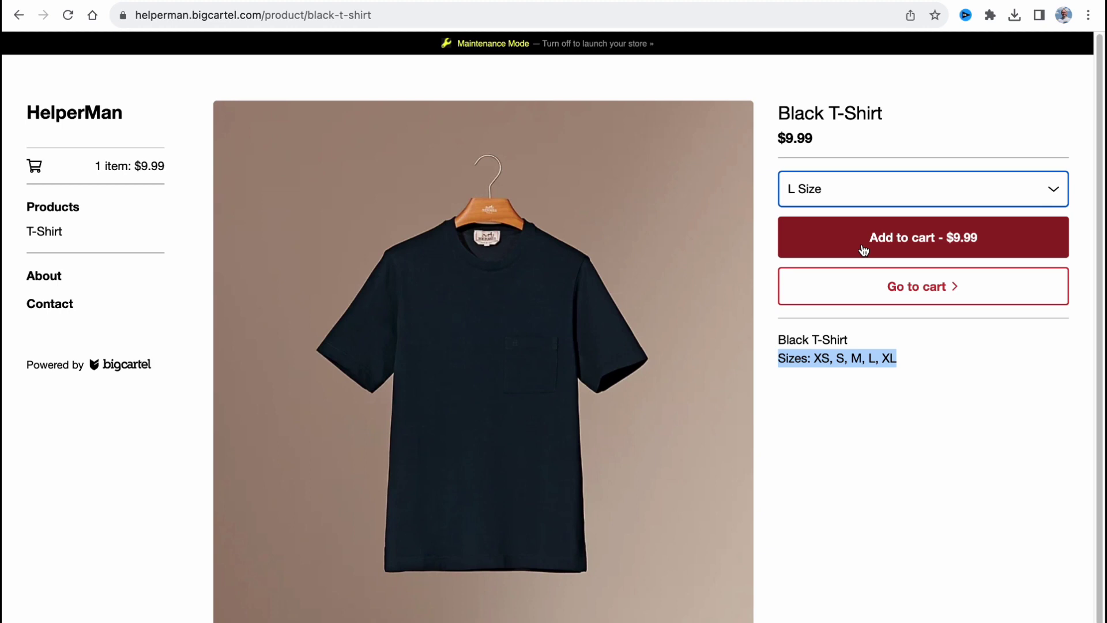
pyautogui.click(870, 255)
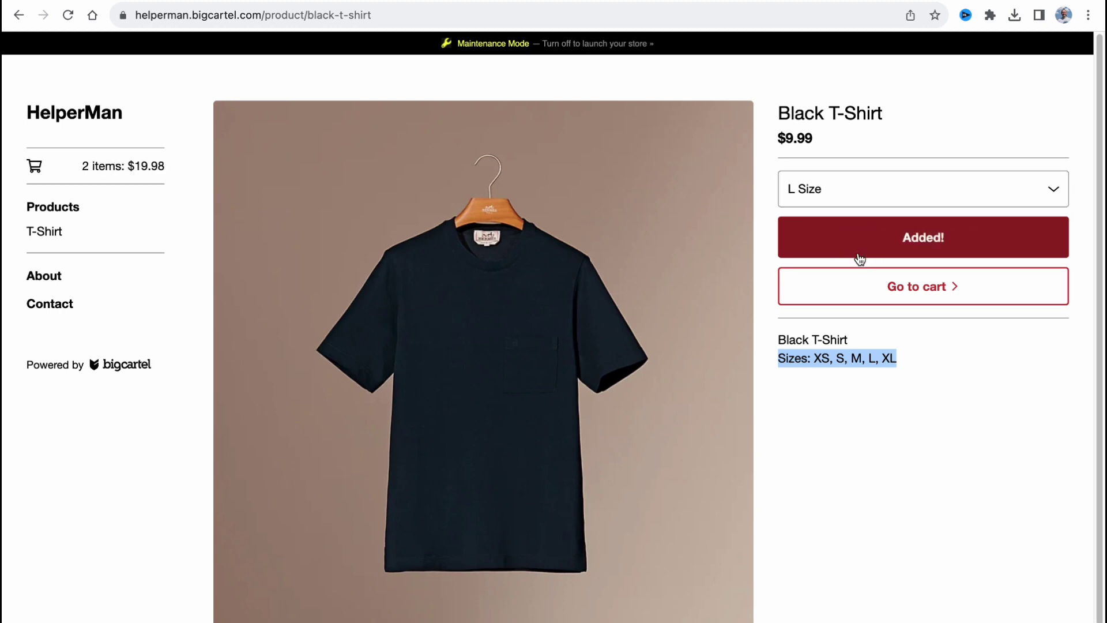
pyautogui.click(895, 288)
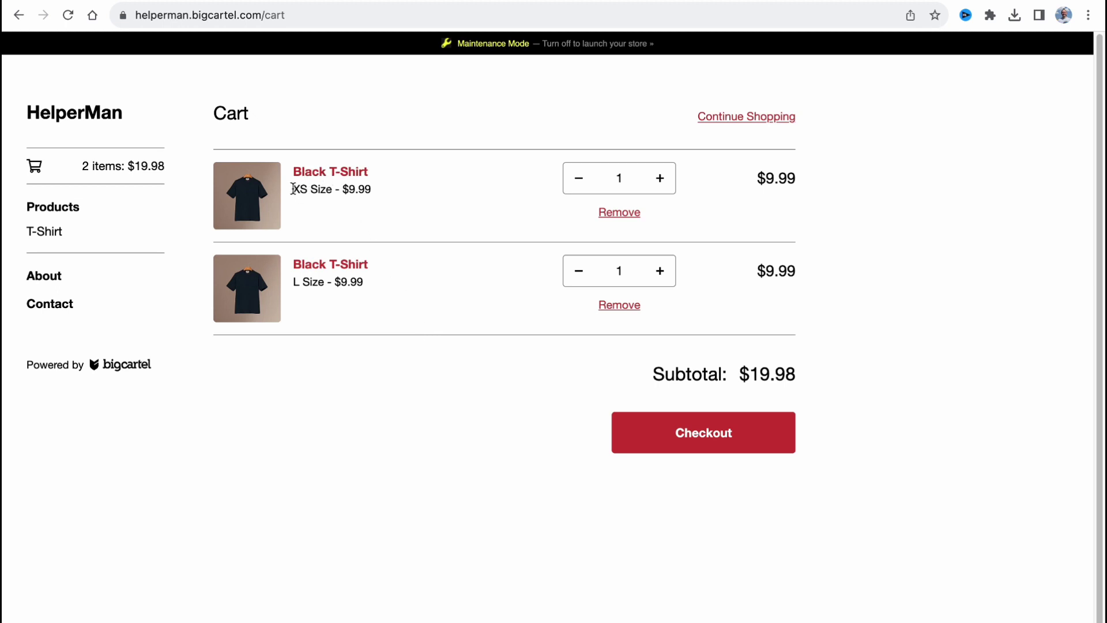
# Check the XS Size and L Size cart lines, then switch to the admin Account tab.
pyautogui.moveTo(293, 189); pyautogui.dragTo(365, 189)
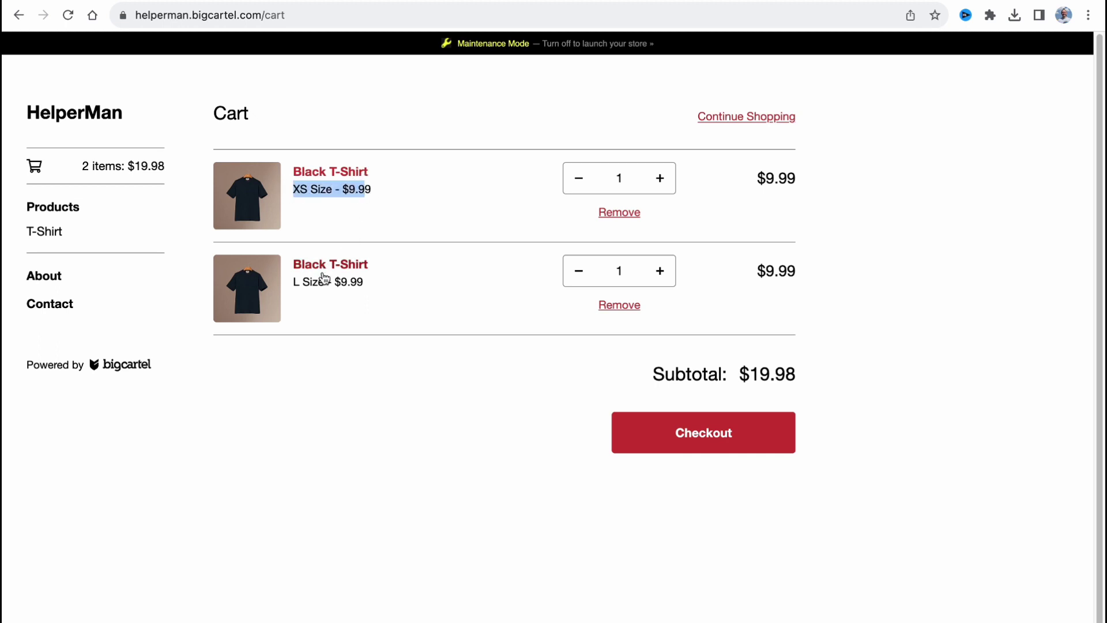
pyautogui.moveTo(292, 281); pyautogui.dragTo(390, 346)
pyautogui.click(390, 345)
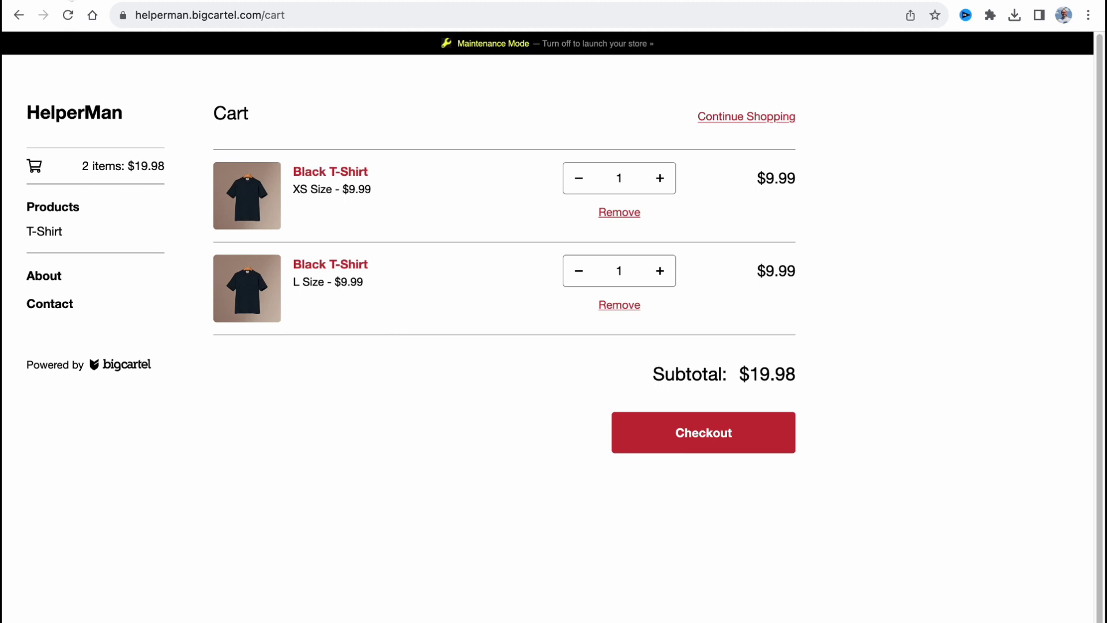
pyautogui.click(72, 1)
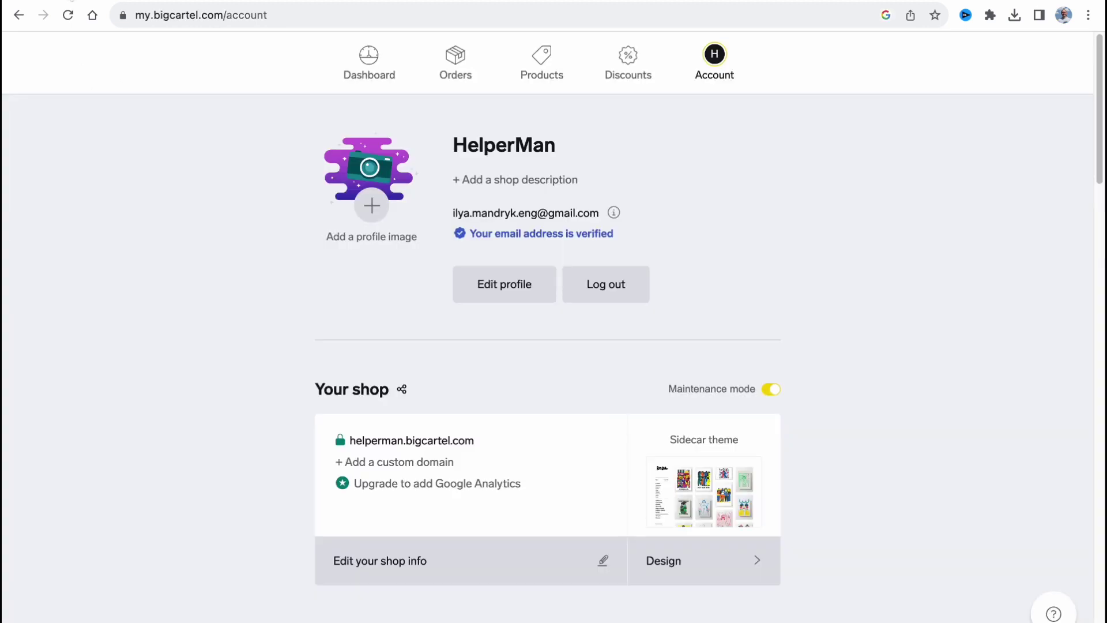
# Confirm the shop has no orders yet, then return to the five-product list.
pyautogui.click(453, 57)
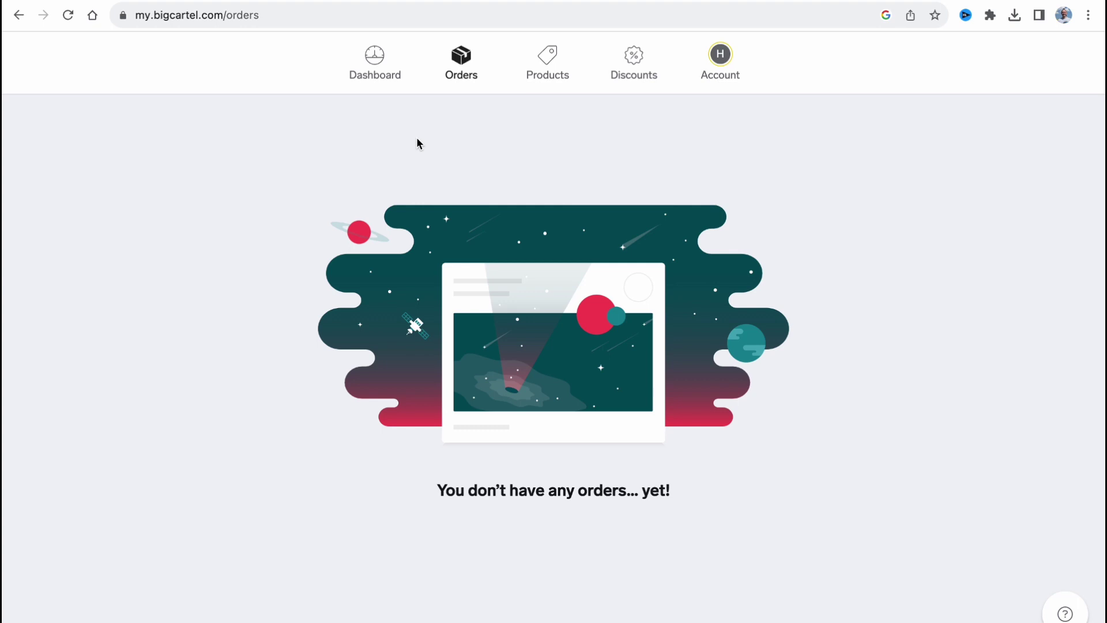
pyautogui.click(536, 73)
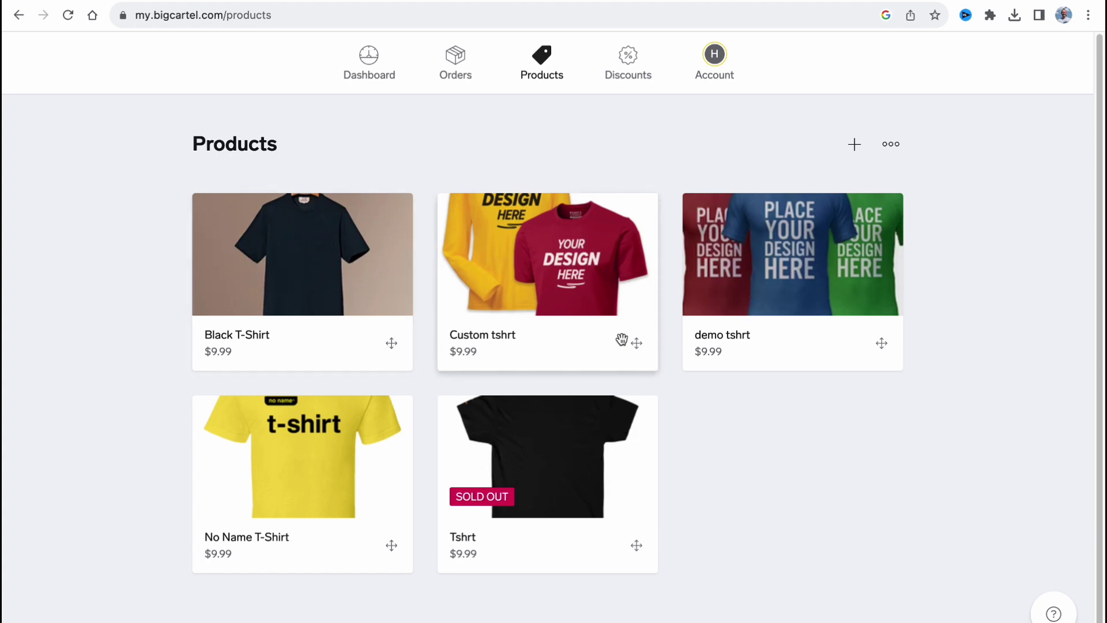
# Give Custom tshrt two variants, Yellow Color and Red Color, and save the product.
pyautogui.click(565, 269)
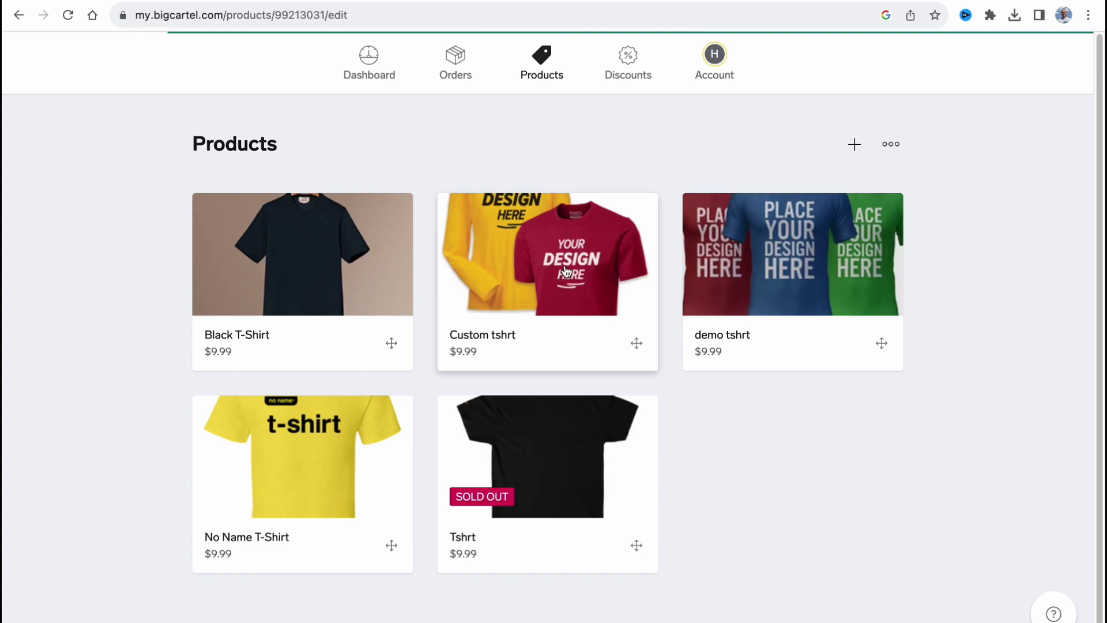
pyautogui.scroll(-3, 560, 322)
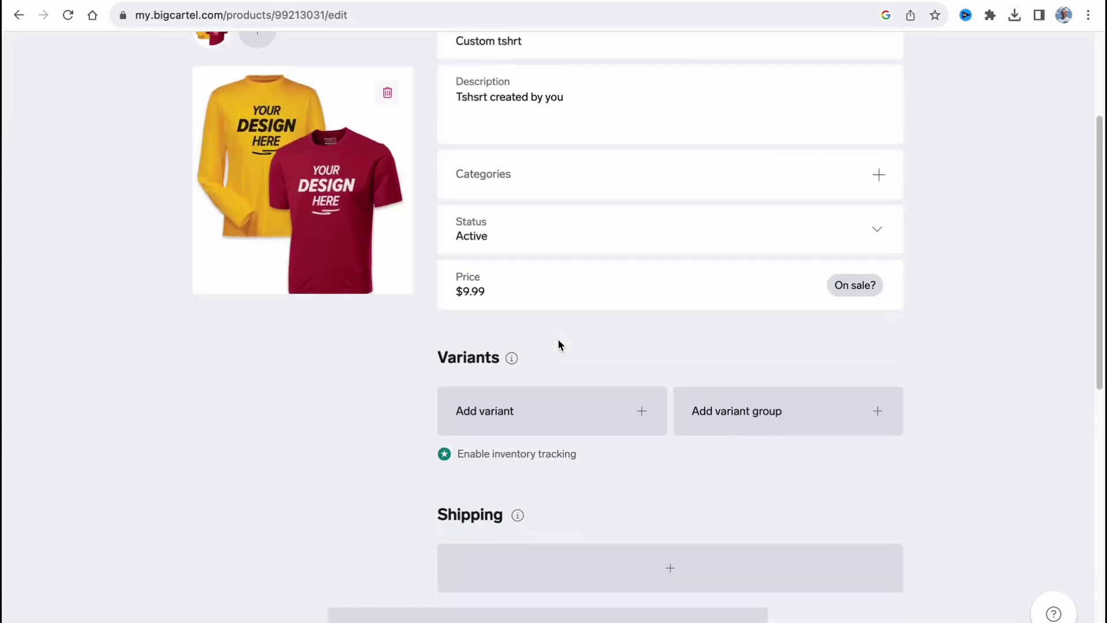
pyautogui.click(628, 384)
pyautogui.click(637, 381)
pyautogui.write('Yello')
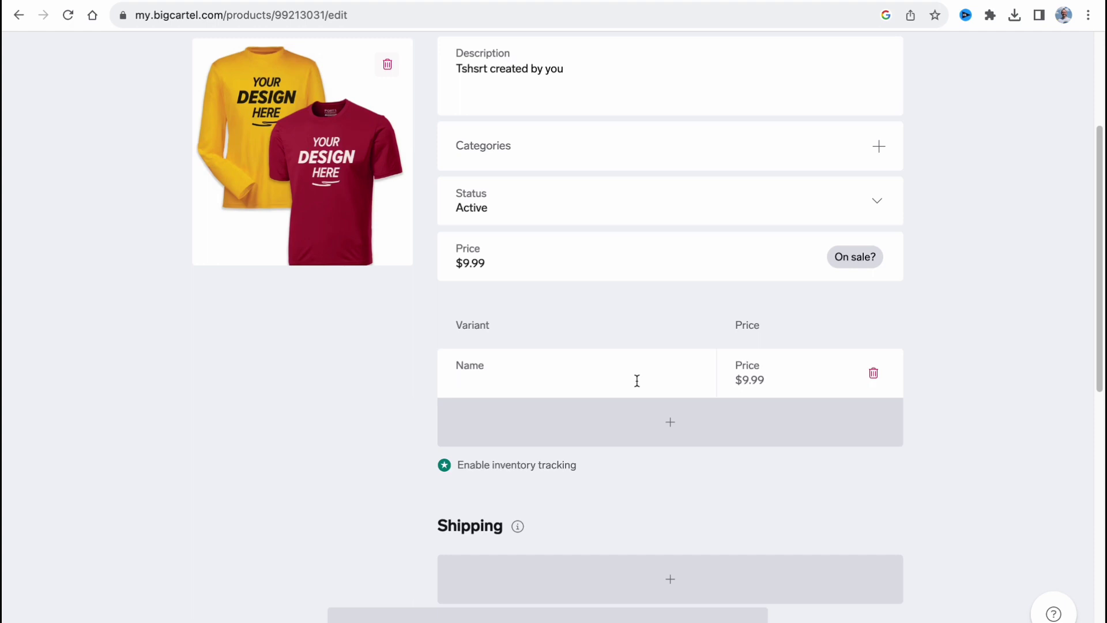
pyautogui.write('w')
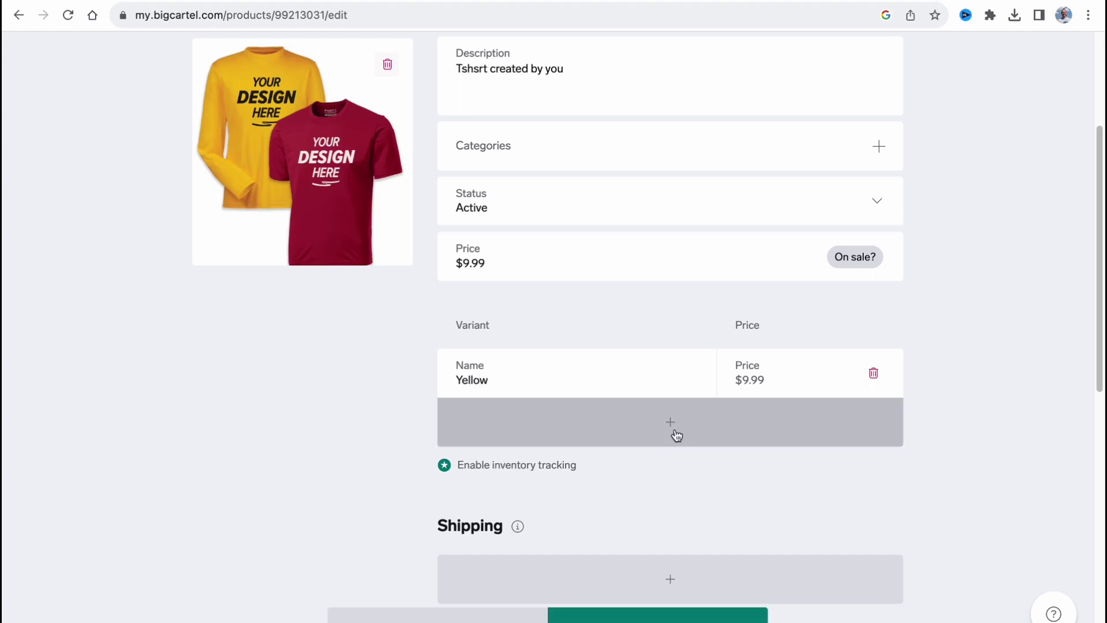
pyautogui.click(672, 437)
pyautogui.click(548, 374)
pyautogui.write('Color')
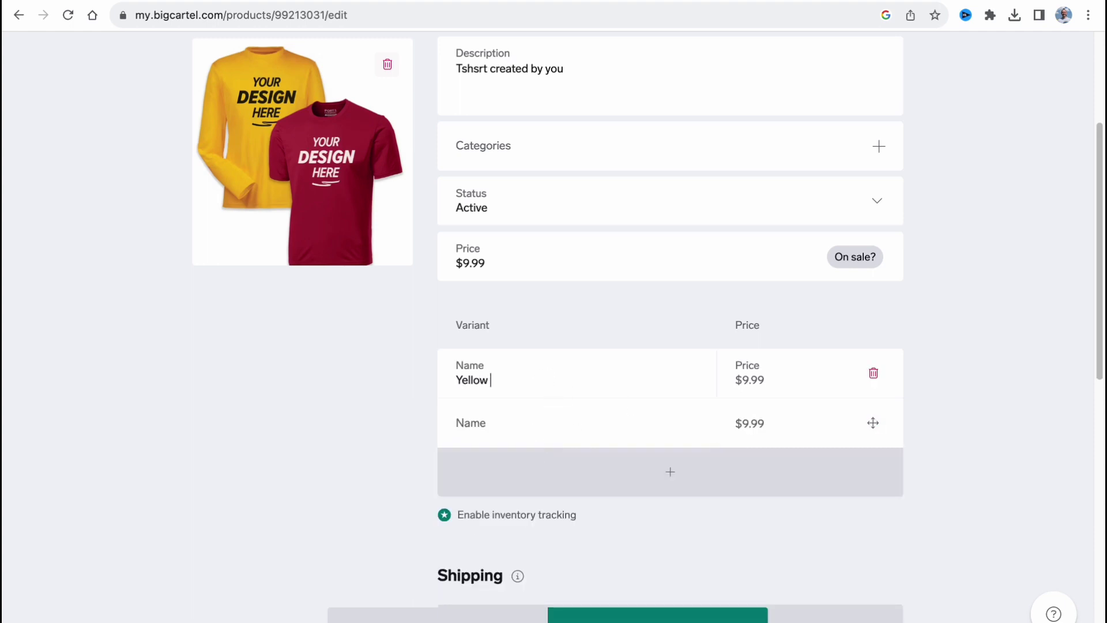
pyautogui.click(471, 425)
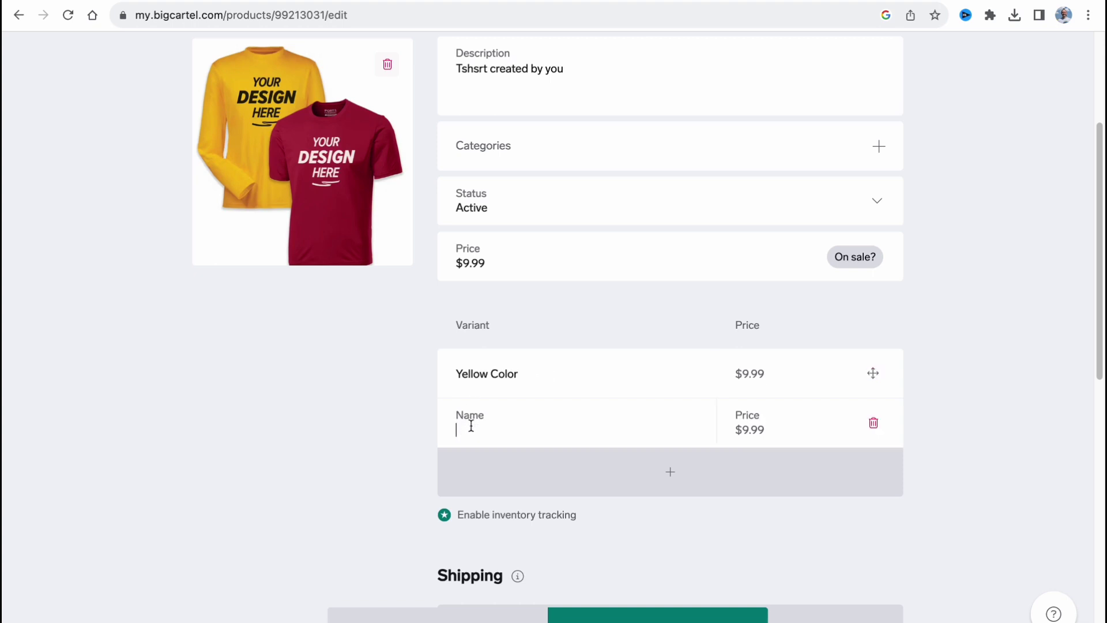
pyautogui.write('Red Color')
pyautogui.click(657, 612)
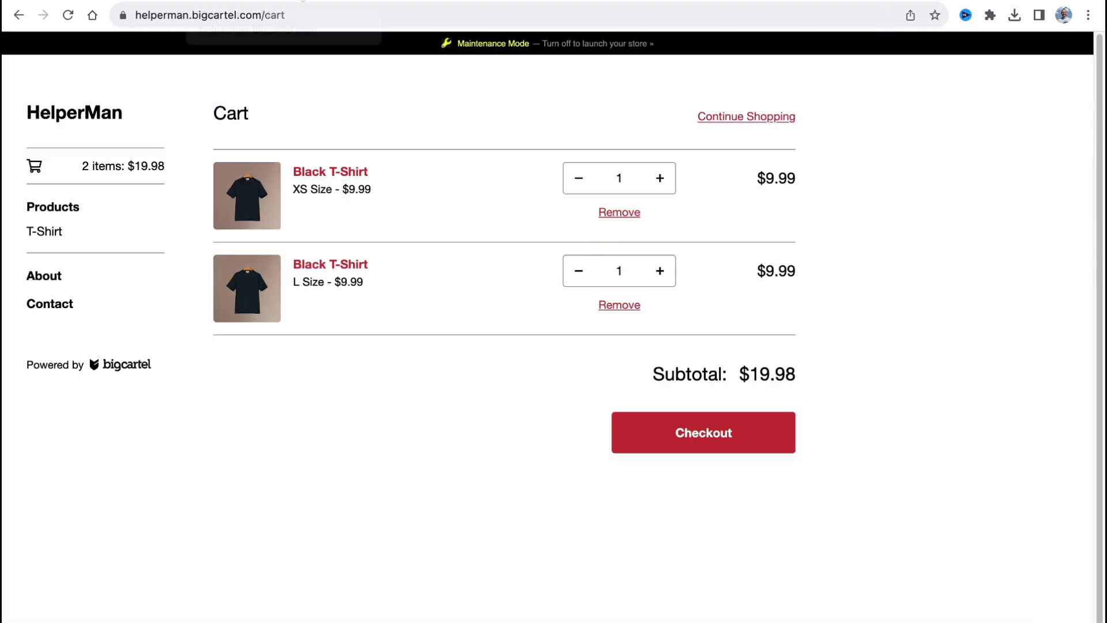
# Open Custom tshrt on the storefront and add the Yellow Color variant to the cart.
pyautogui.click(90, 115)
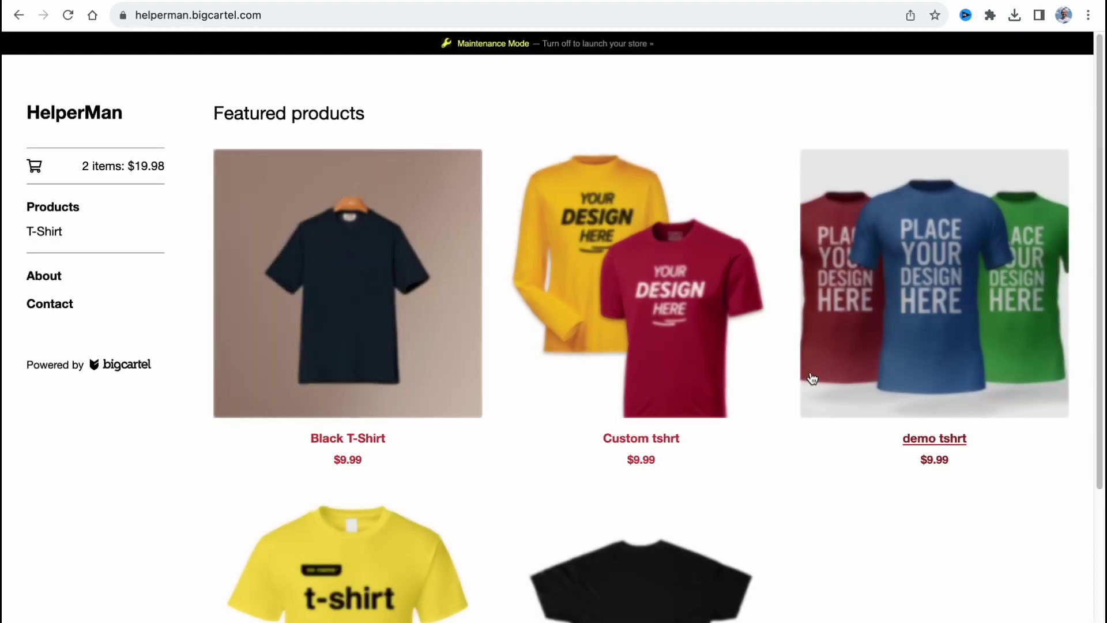
pyautogui.click(692, 305)
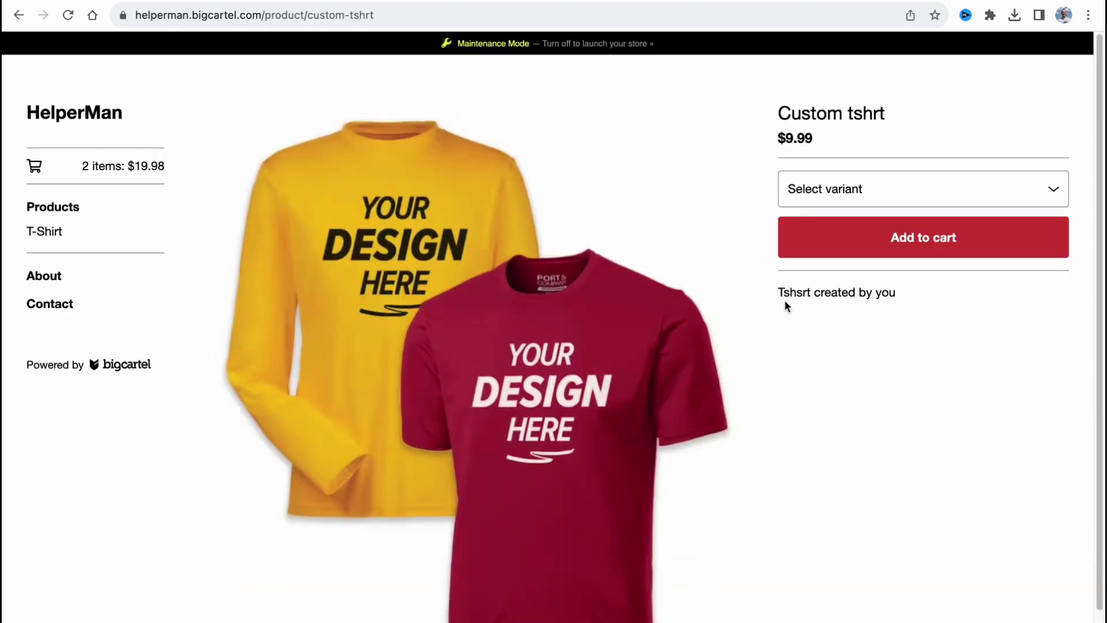
pyautogui.click(850, 203)
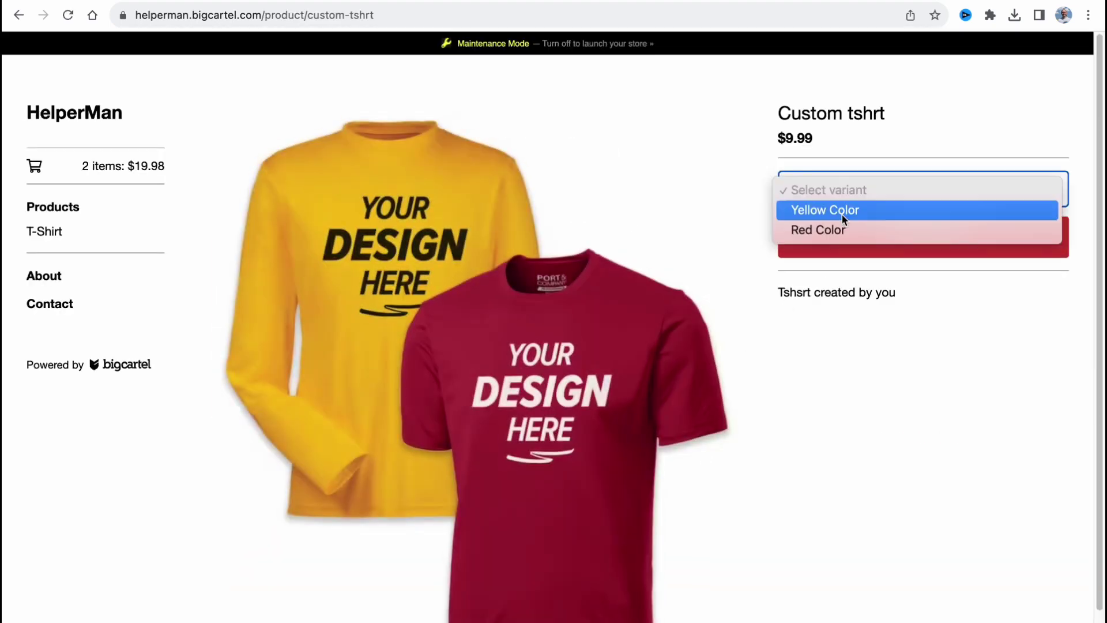
pyautogui.click(837, 215)
pyautogui.click(894, 242)
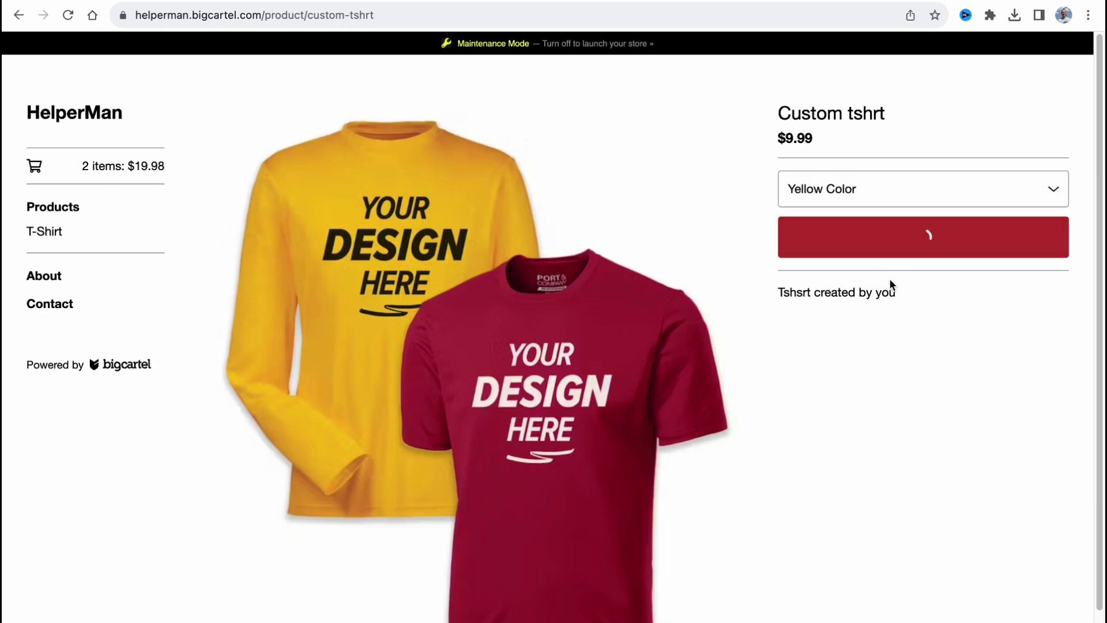
# Add the Red Color variant as well and check the cart holds four items, $39.96.
pyautogui.click(850, 189)
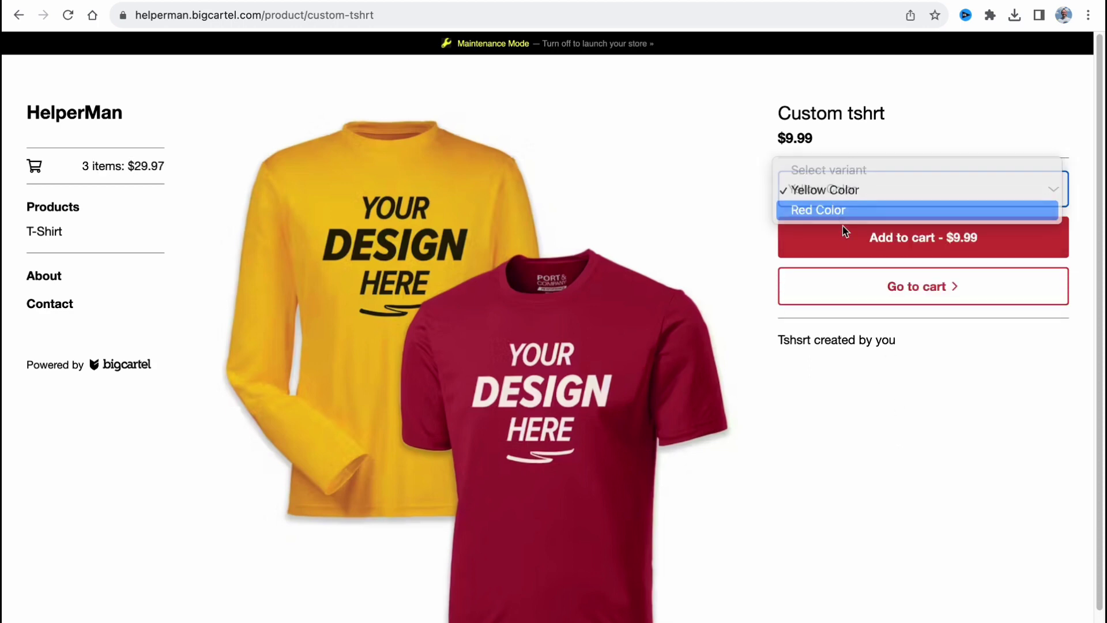
pyautogui.click(840, 209)
pyautogui.click(873, 252)
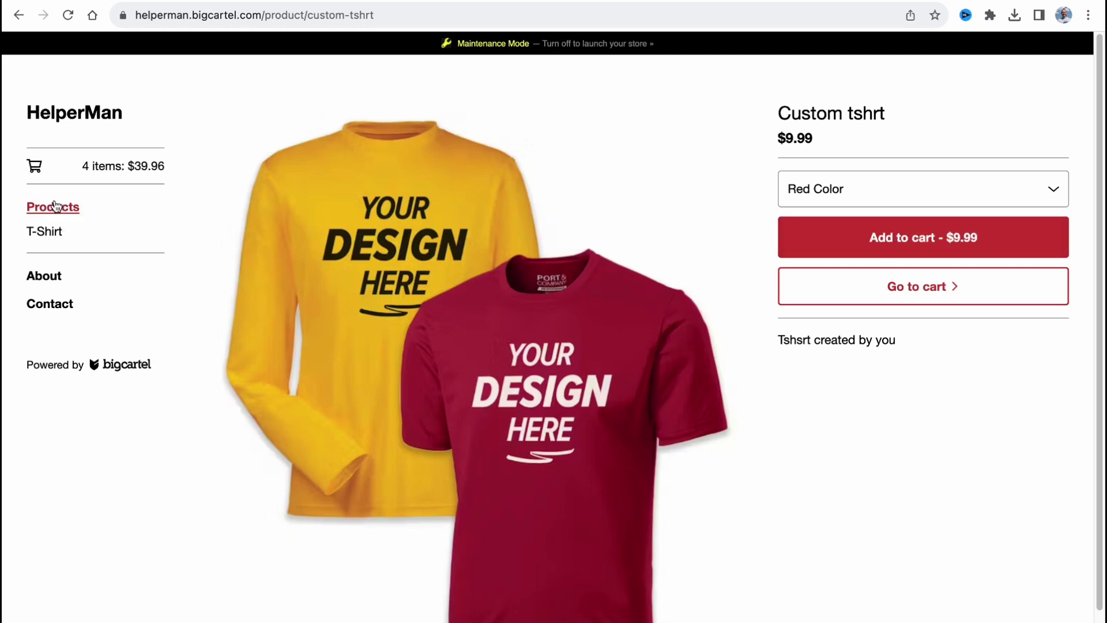
pyautogui.click(106, 166)
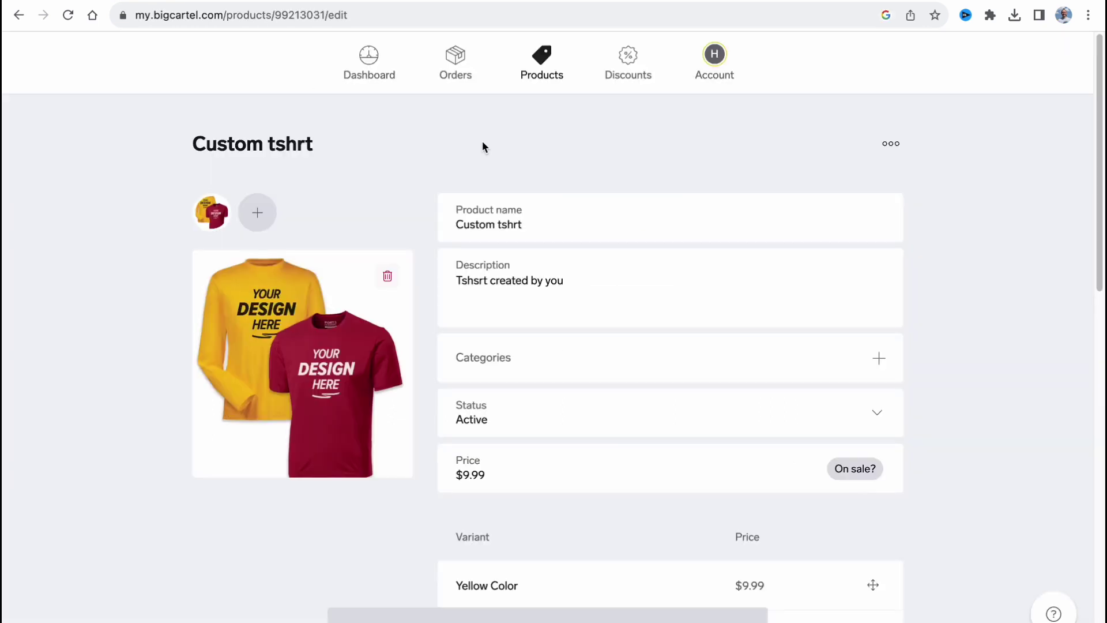
# Glance at Orders and Products, then go to the Dashboard.
pyautogui.click(448, 86)
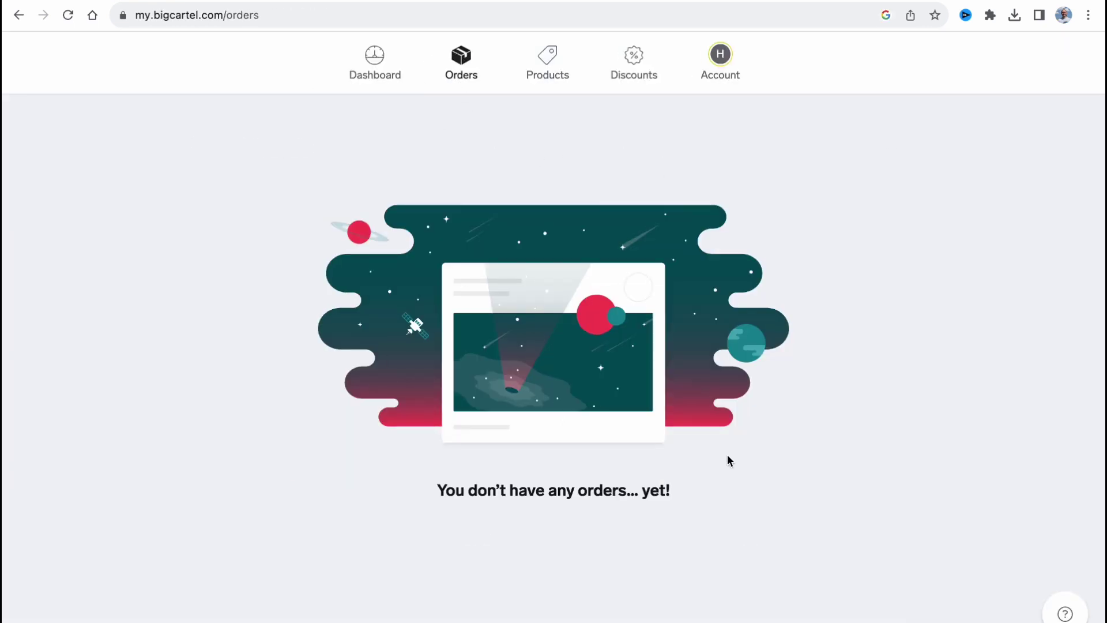
pyautogui.click(543, 75)
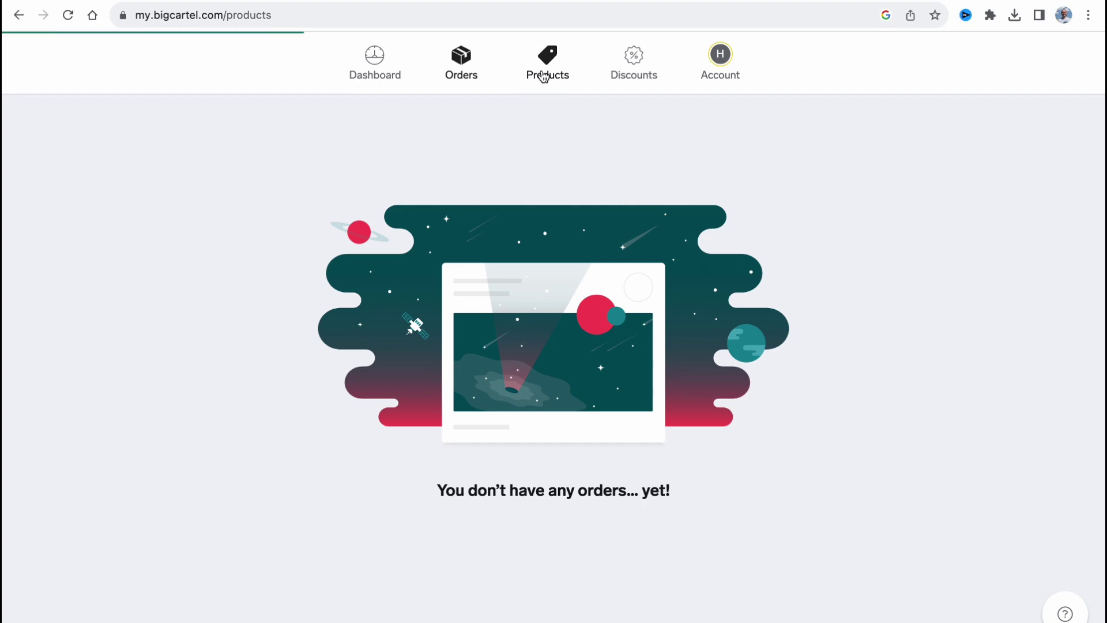
pyautogui.click(401, 54)
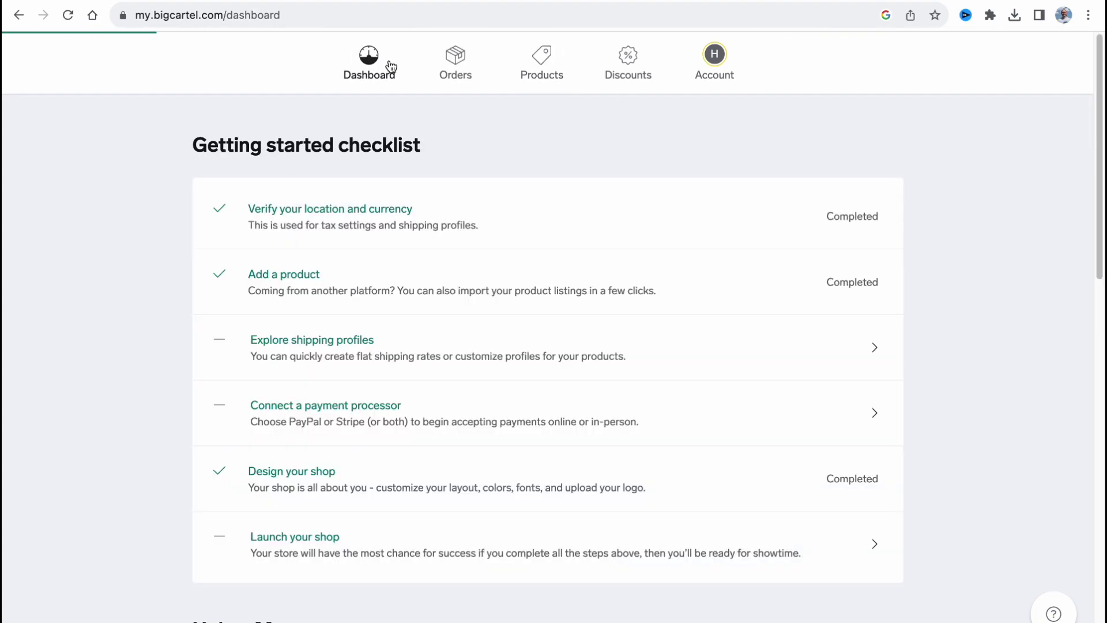
# Scroll through the Dashboard stats and product table, then return to Products.
pyautogui.scroll(-6, 451, 242)
pyautogui.scroll(-5, 448, 230)
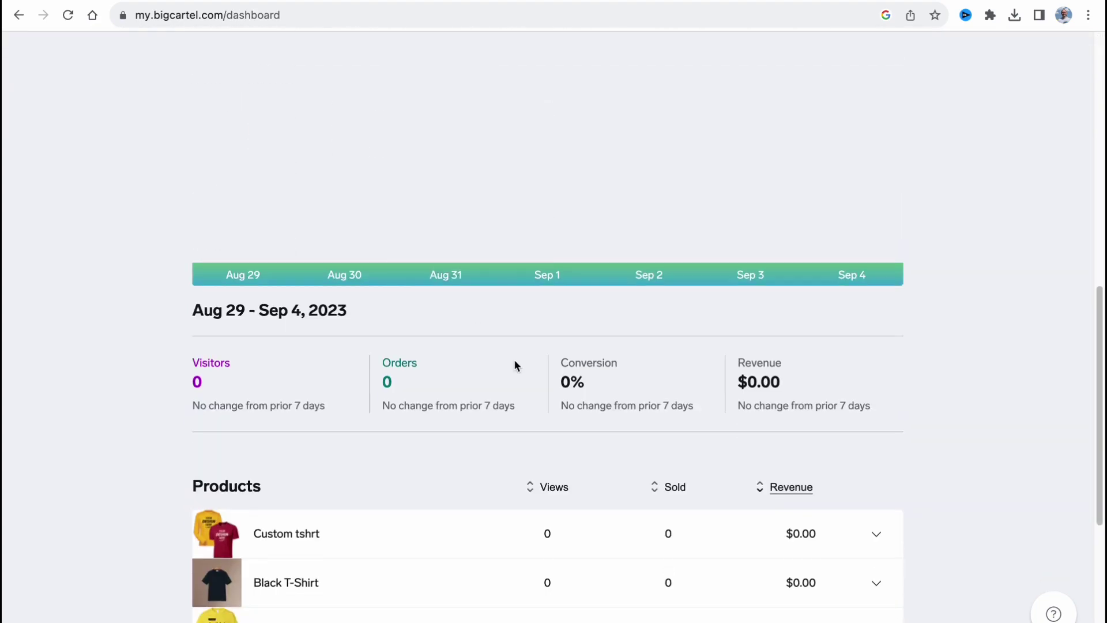
pyautogui.moveTo(390, 316); pyautogui.dragTo(990, 401)
pyautogui.click(989, 402)
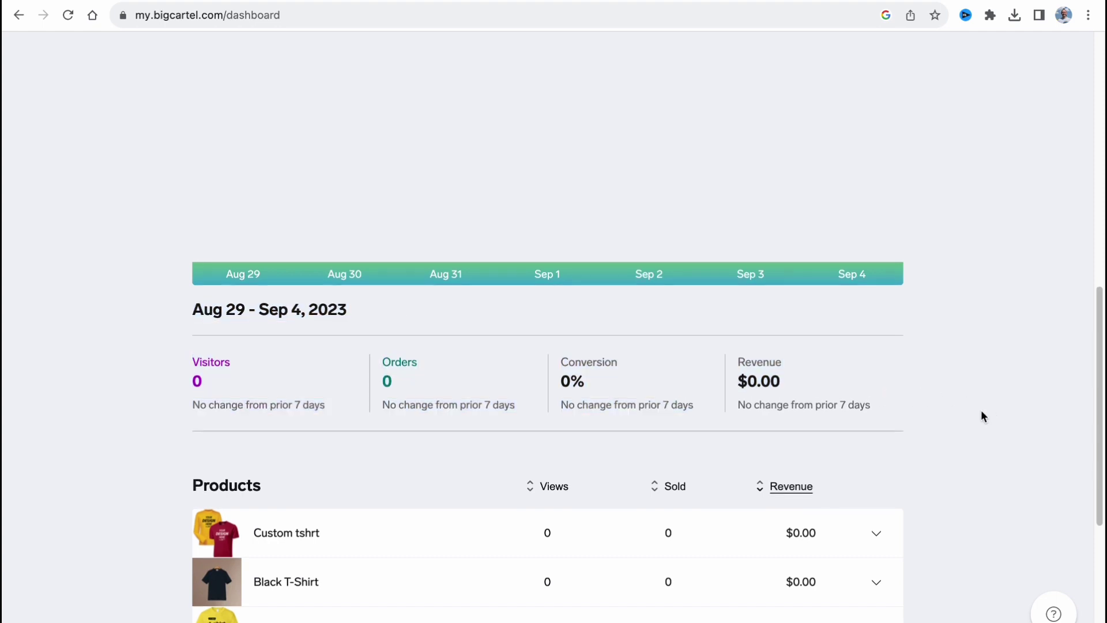
pyautogui.scroll(-4, 981, 409)
pyautogui.scroll(-2, 980, 411)
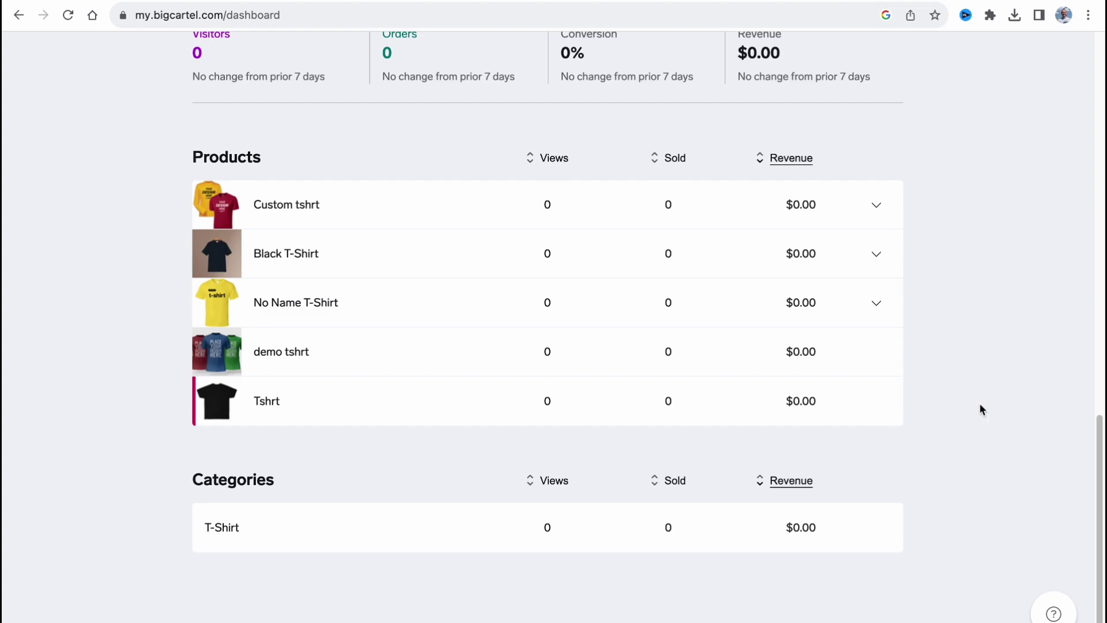
pyautogui.scroll(2, 979, 408)
pyautogui.scroll(10, 528, 407)
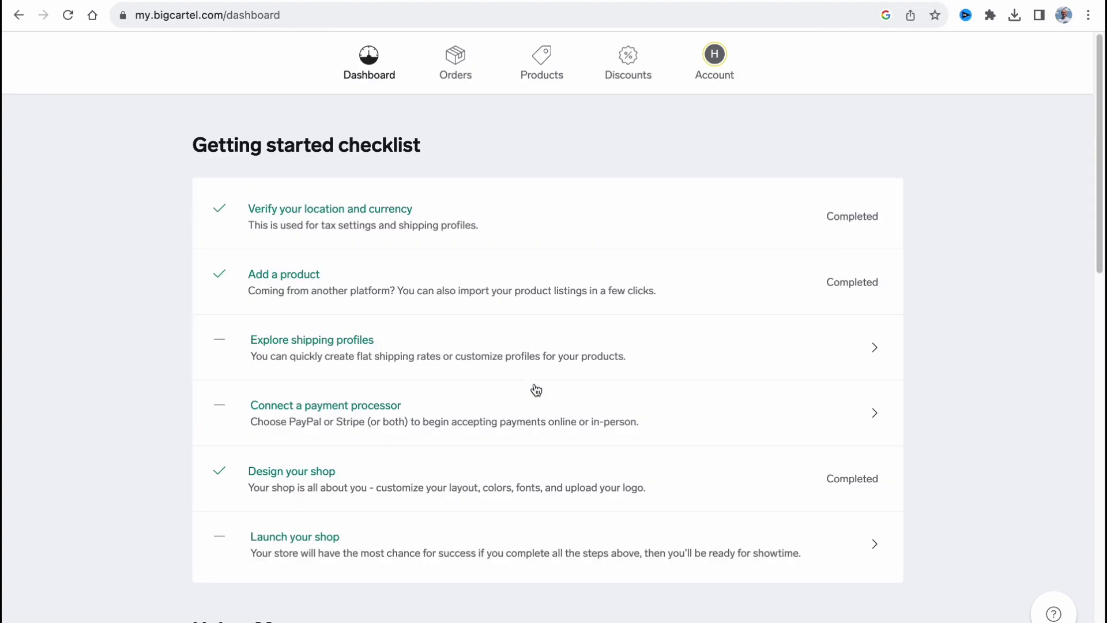
pyautogui.click(545, 64)
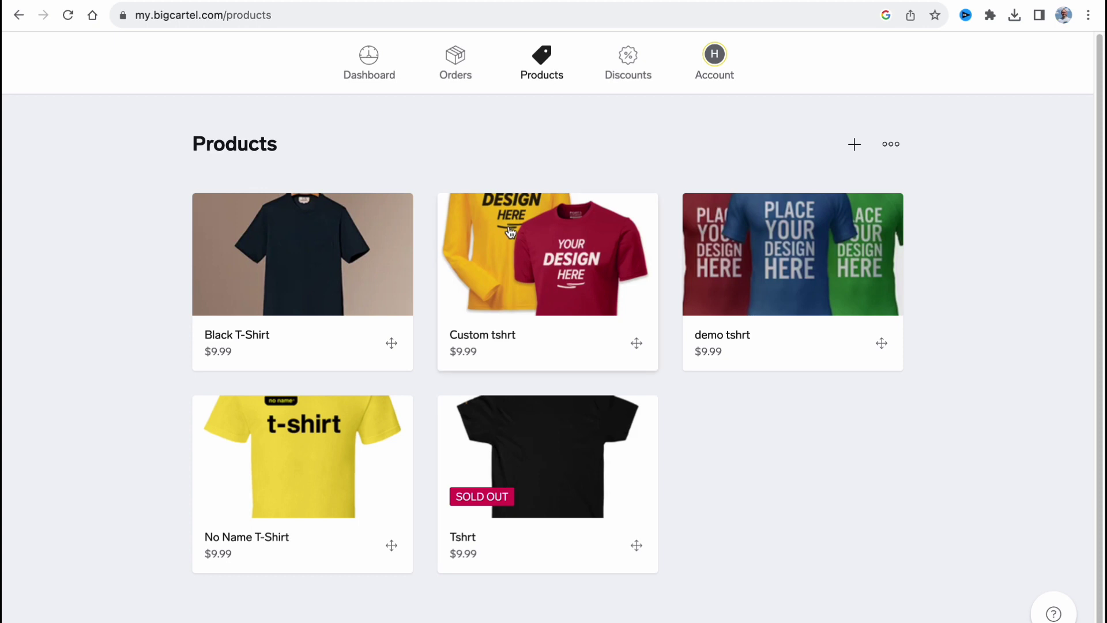
# Open Black T-Shirt and review its XS, S, M, L and XL Size variants at $9.99.
pyautogui.click(367, 272)
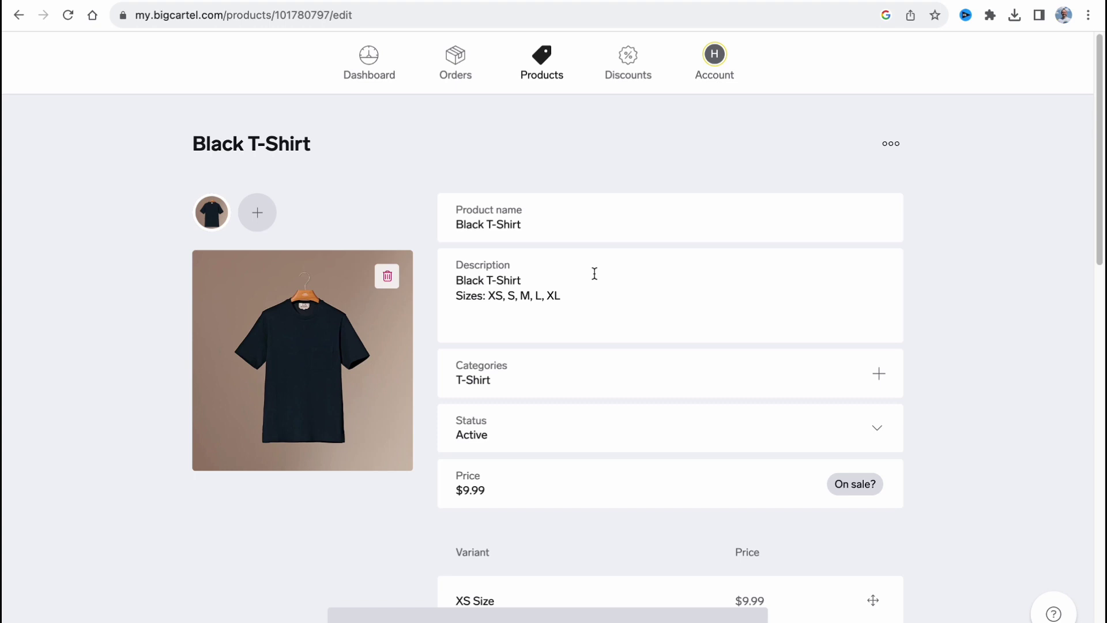
pyautogui.scroll(-9, 647, 213)
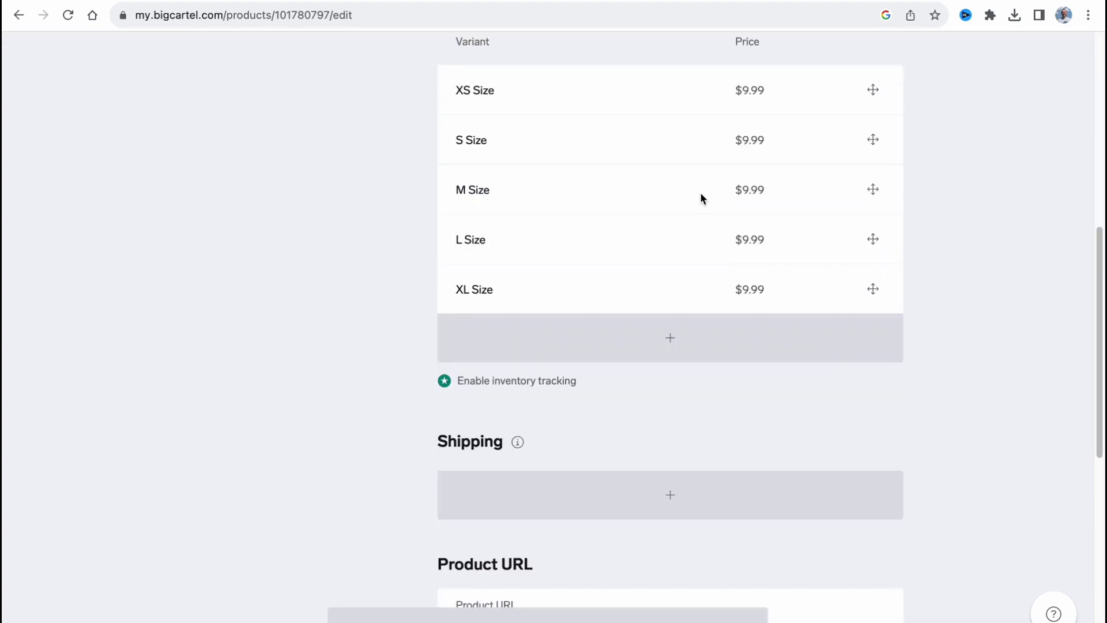
pyautogui.scroll(1, 582, 248)
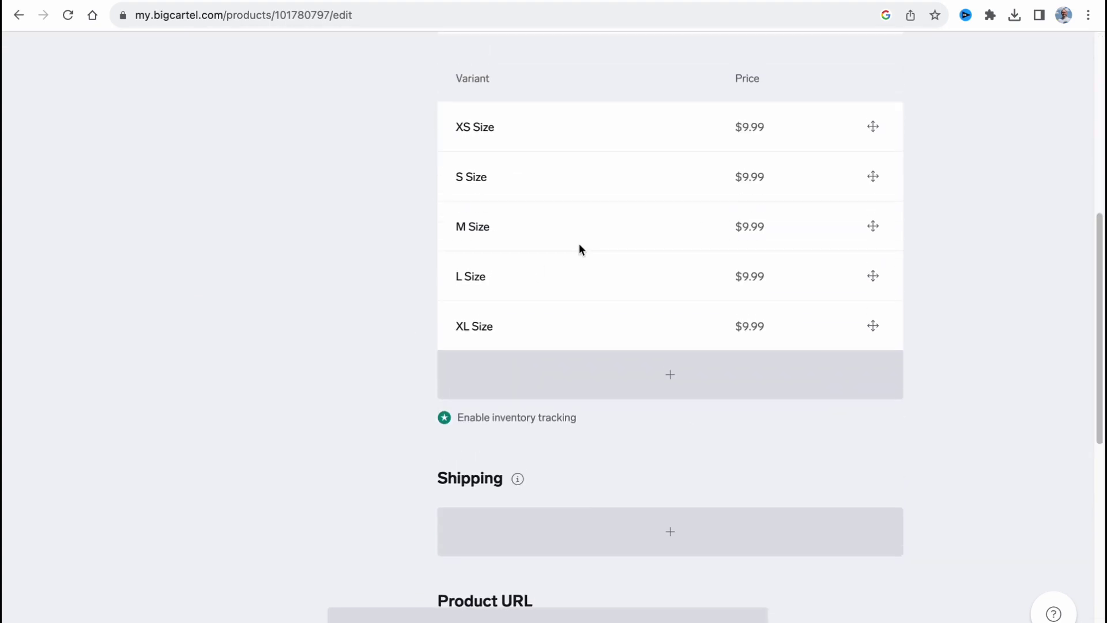
pyautogui.scroll(1, 579, 247)
# Try enabling inventory tracking, then compare the available paid plans.
pyautogui.click(456, 447)
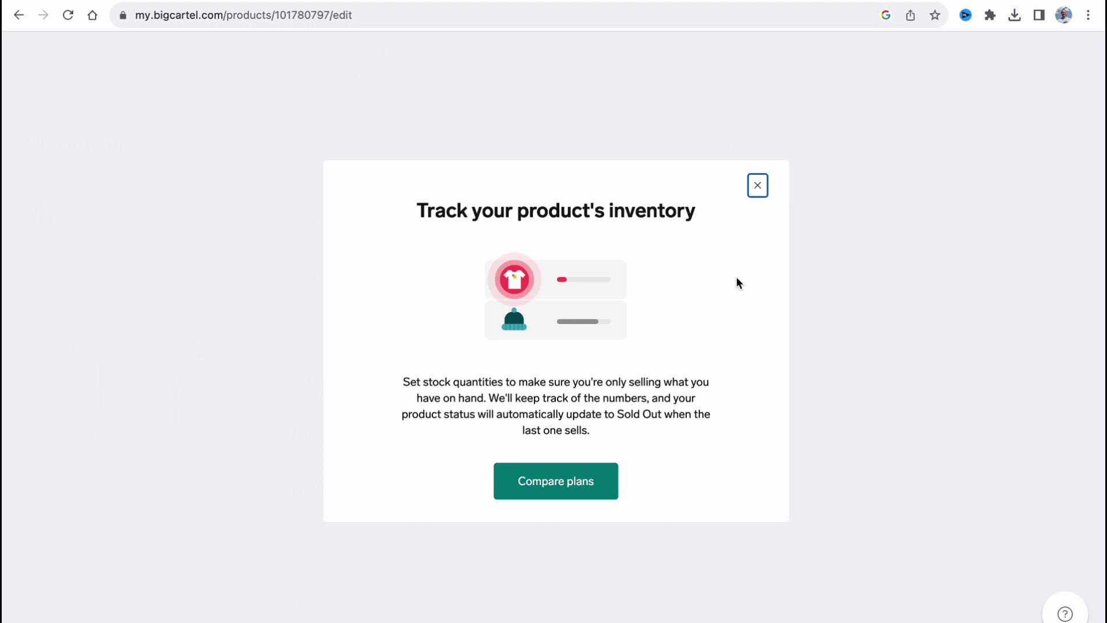
pyautogui.click(756, 185)
pyautogui.click(576, 449)
pyautogui.click(577, 477)
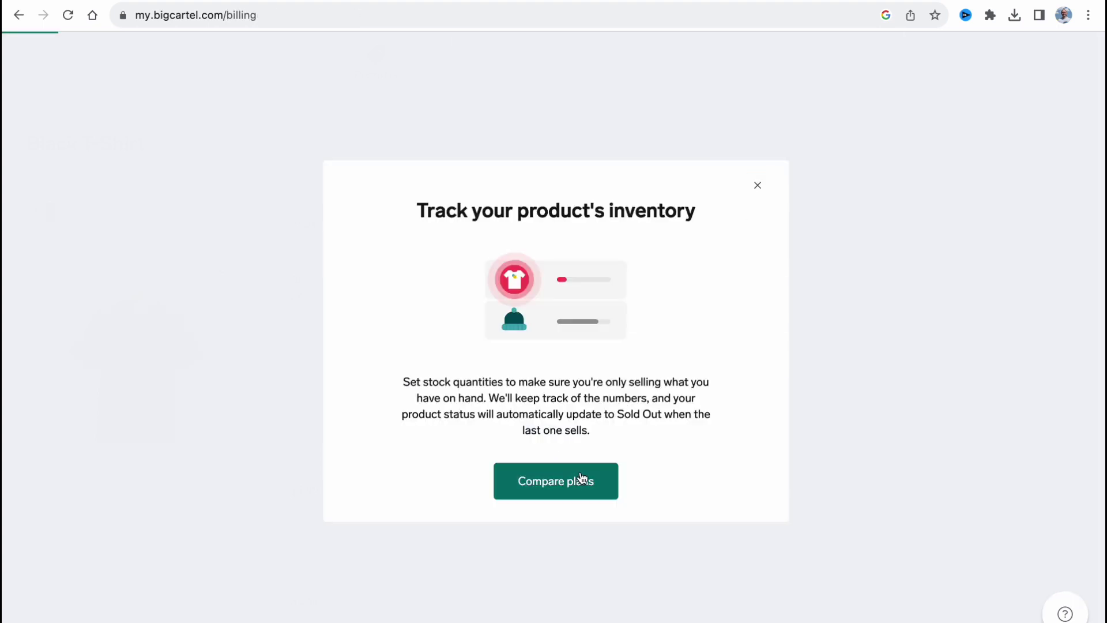
pyautogui.scroll(-5, 798, 337)
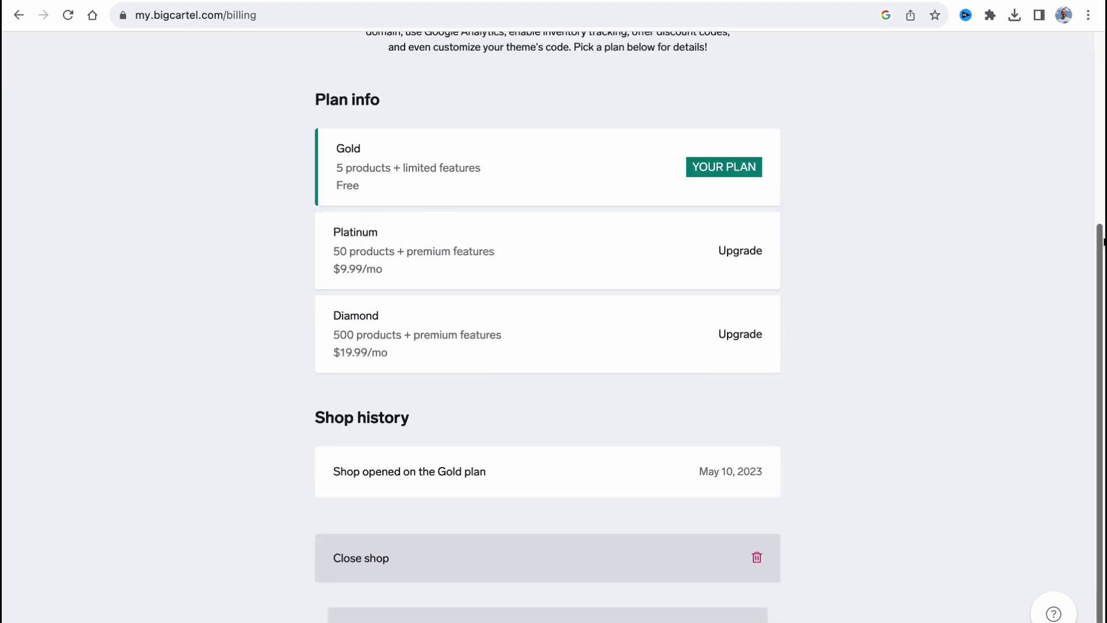
pyautogui.scroll(3, 931, 429)
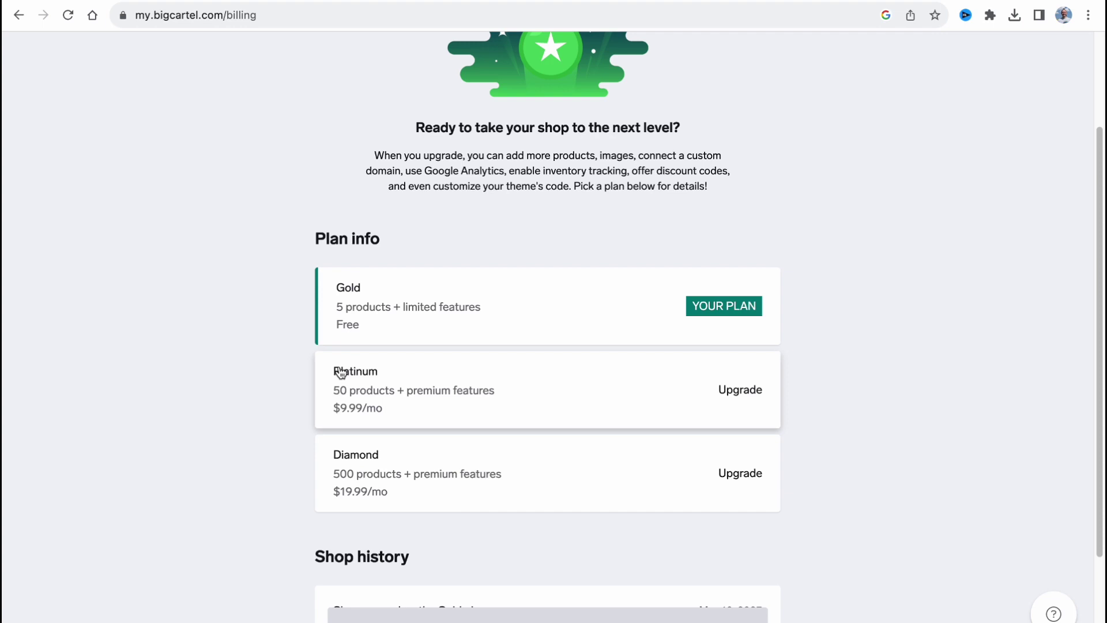
# Review the Platinum plan's features, including inventory tracking, then cancel the upgrade.
pyautogui.click(377, 385)
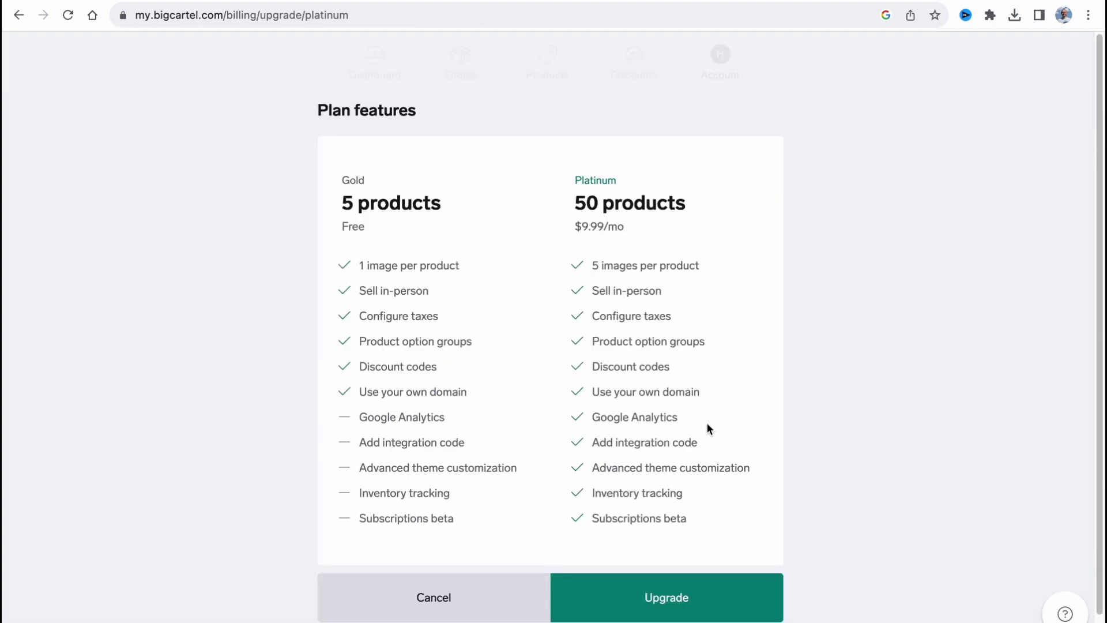
pyautogui.moveTo(600, 442); pyautogui.dragTo(698, 443)
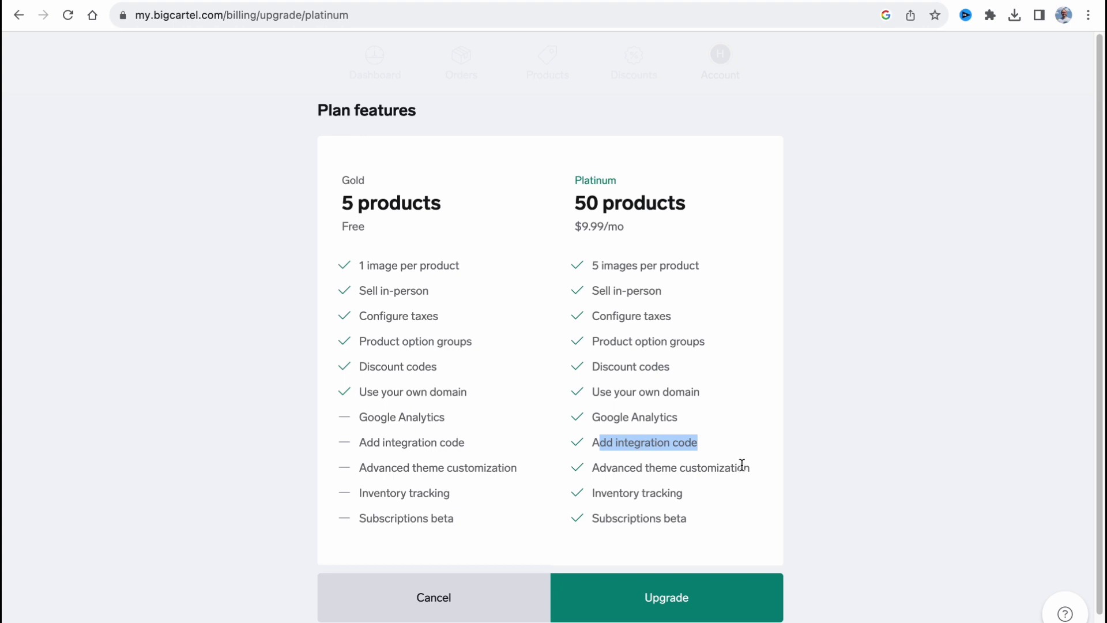
pyautogui.moveTo(600, 466); pyautogui.dragTo(734, 473)
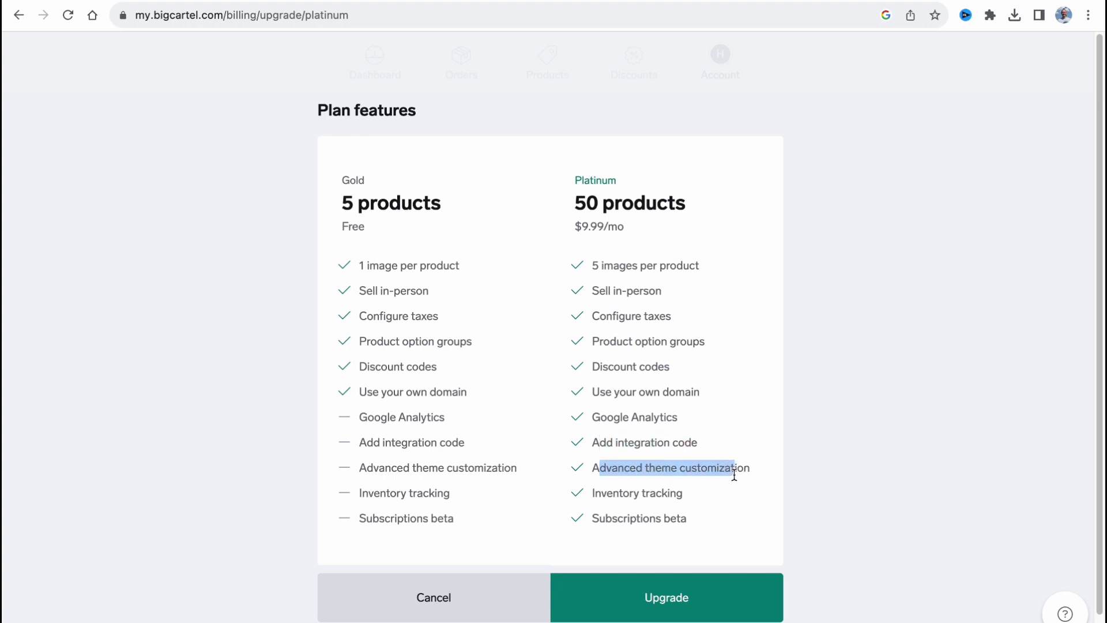
pyautogui.moveTo(601, 493); pyautogui.dragTo(699, 492)
pyautogui.moveTo(605, 519); pyautogui.dragTo(695, 521)
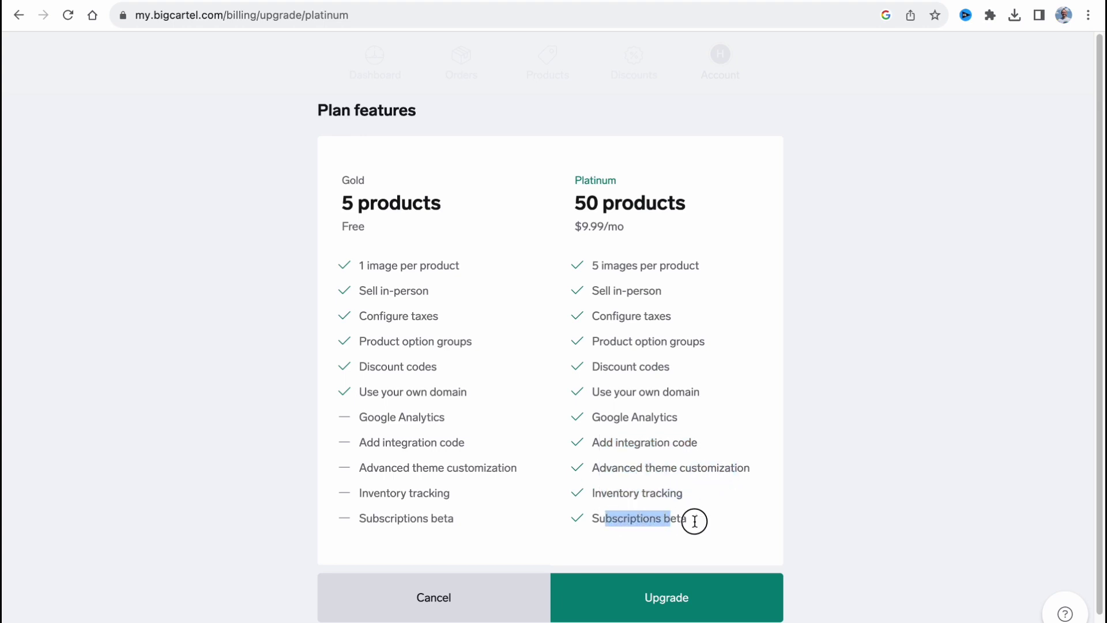
pyautogui.click(454, 588)
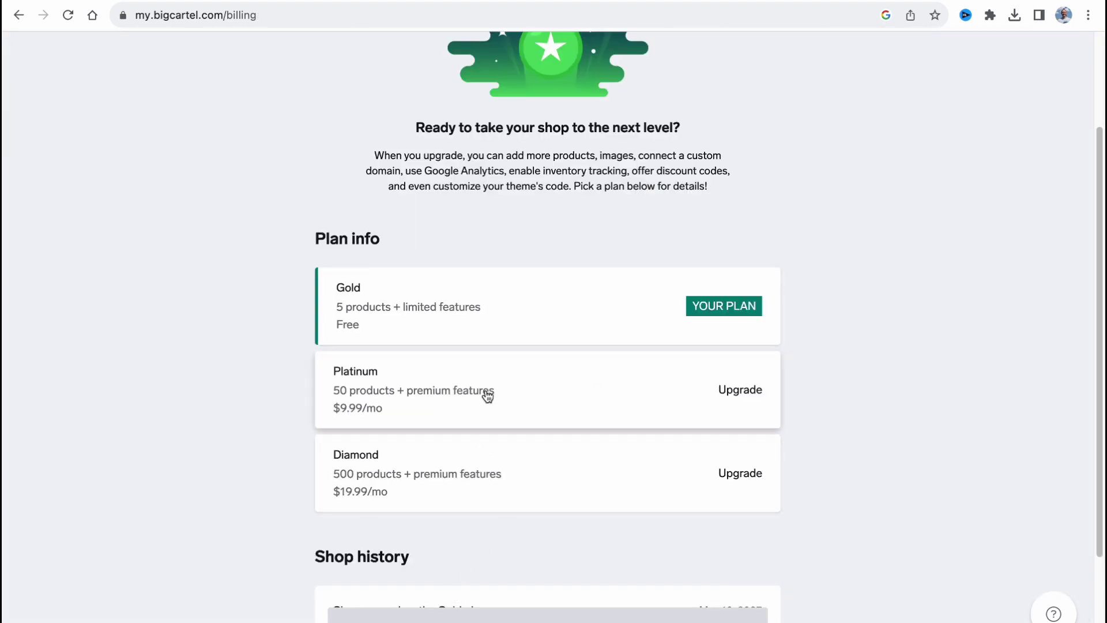
# Stay on the free Gold plan and go to the HelperMan Account page.
pyautogui.scroll(1, 488, 396)
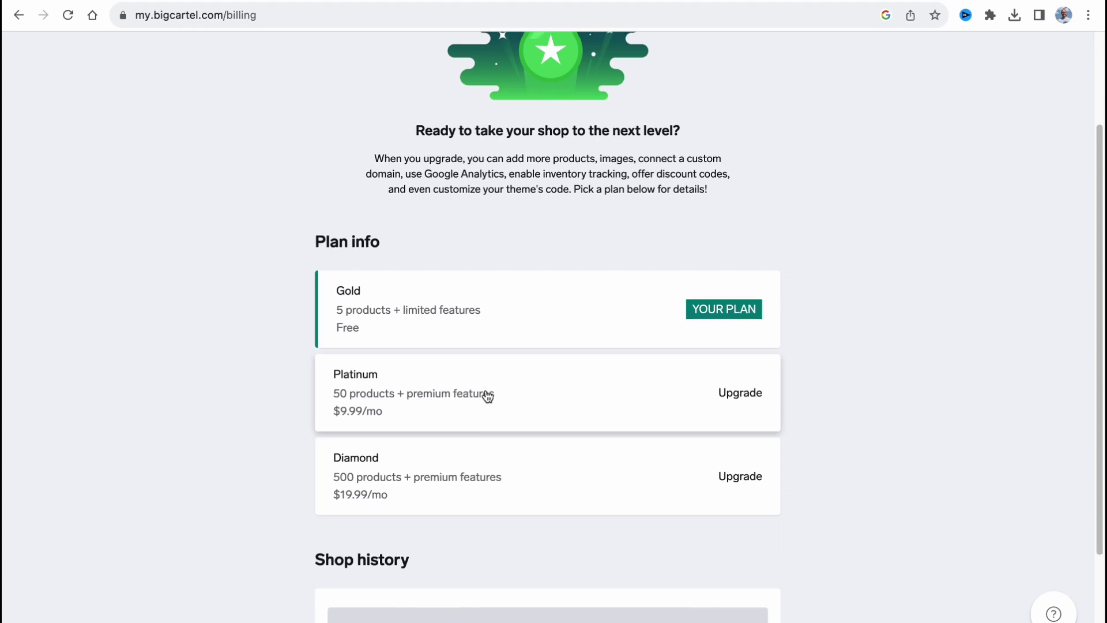
pyautogui.scroll(-3, 487, 396)
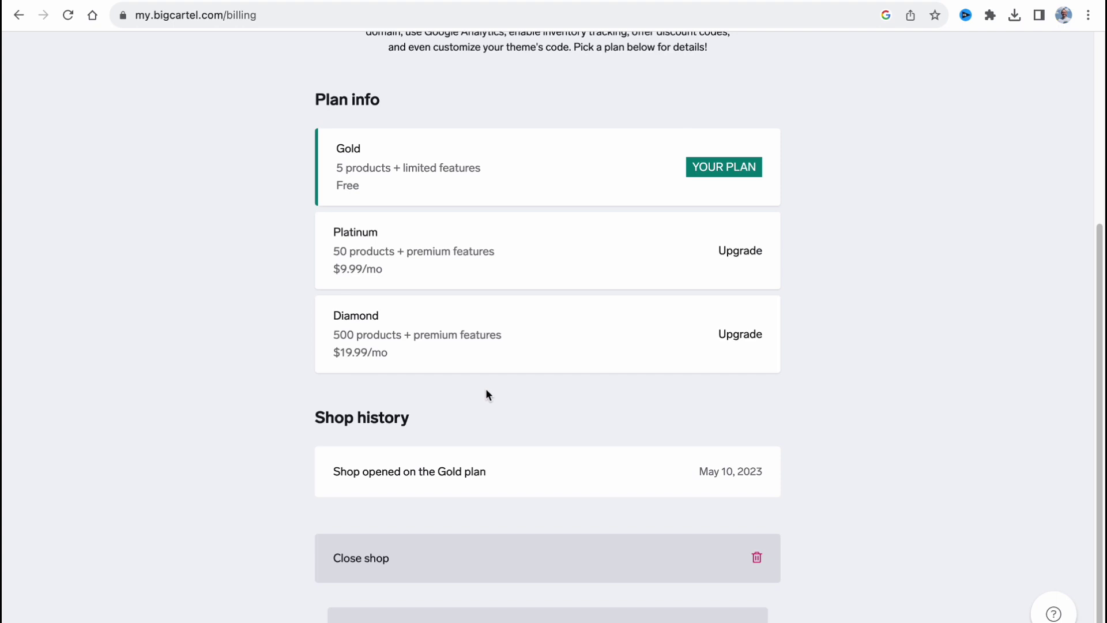
pyautogui.scroll(5, 486, 394)
pyautogui.click(713, 66)
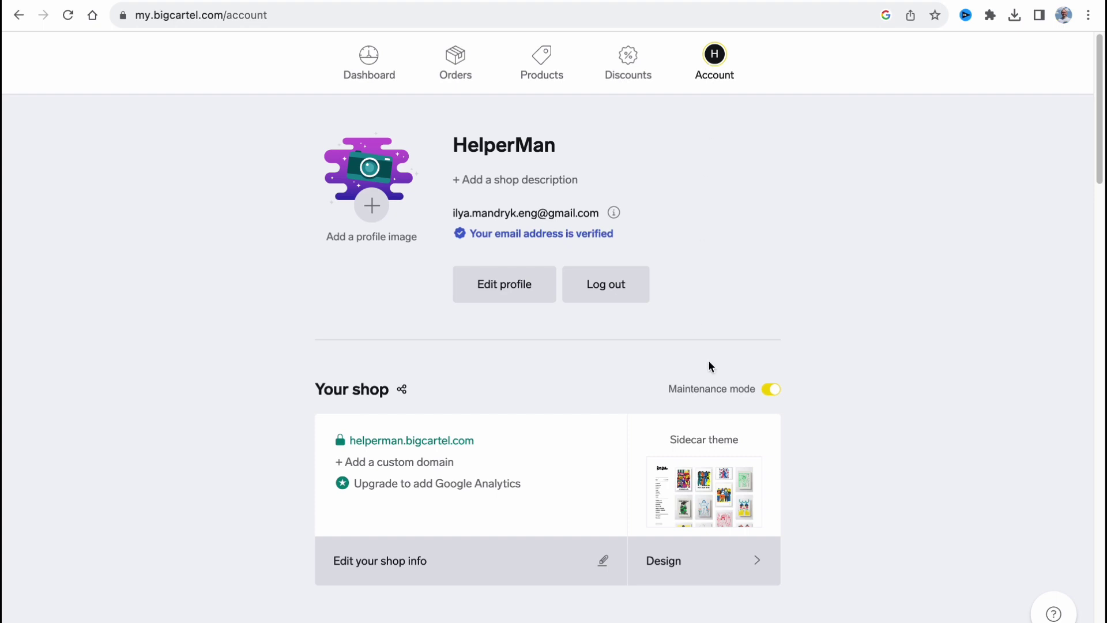
# On the storefront, view Black T-Shirt's XS–XL size options, then return to Featured products.
pyautogui.click(293, 1)
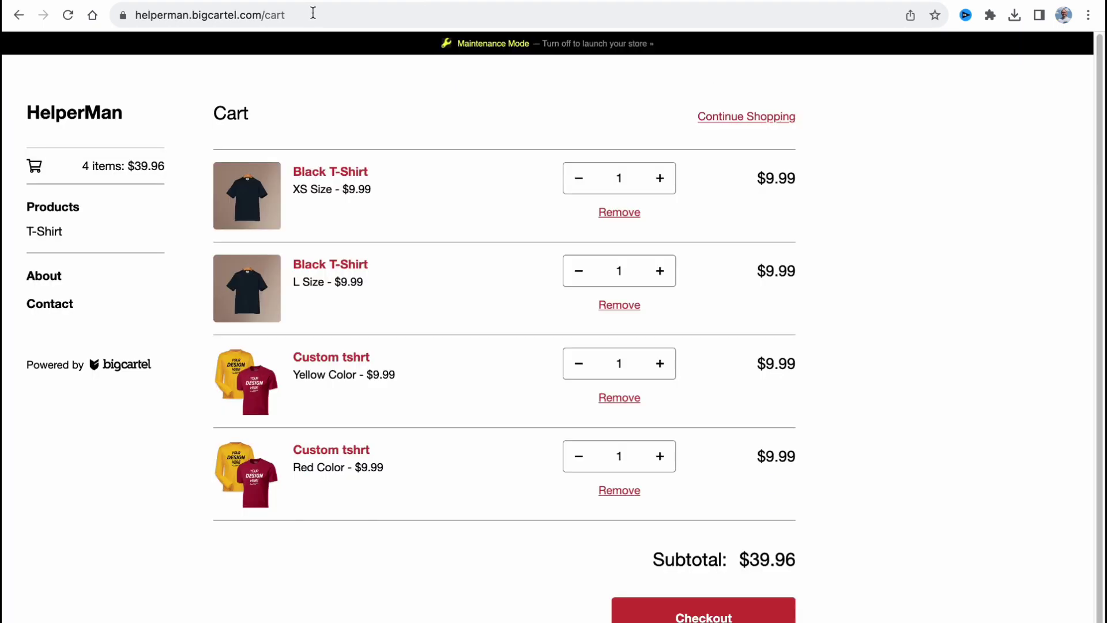
pyautogui.click(98, 120)
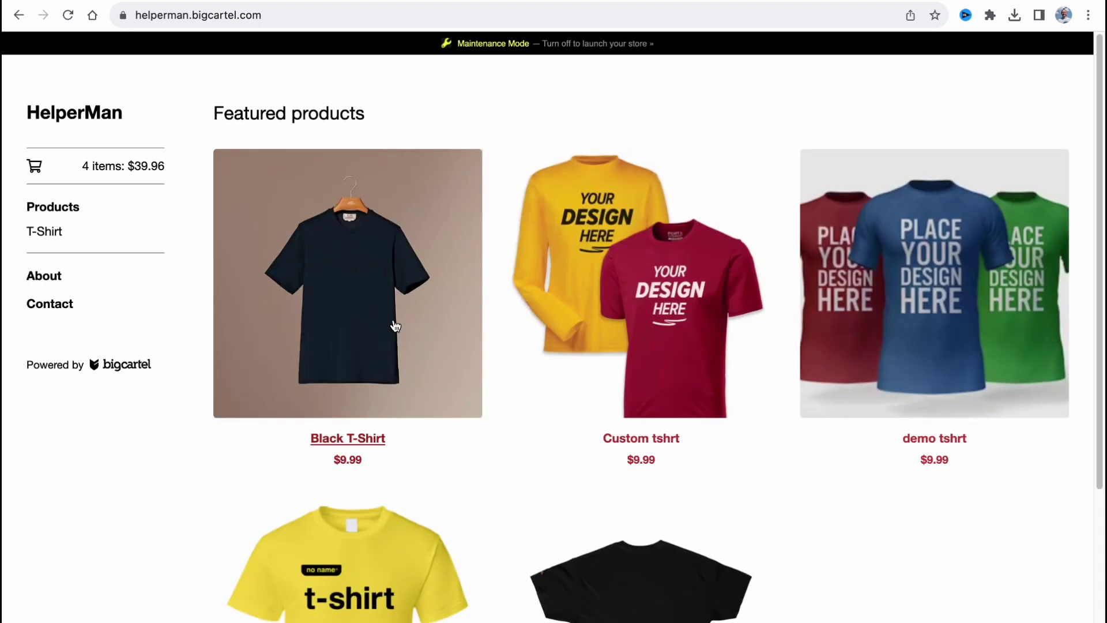
pyautogui.click(396, 326)
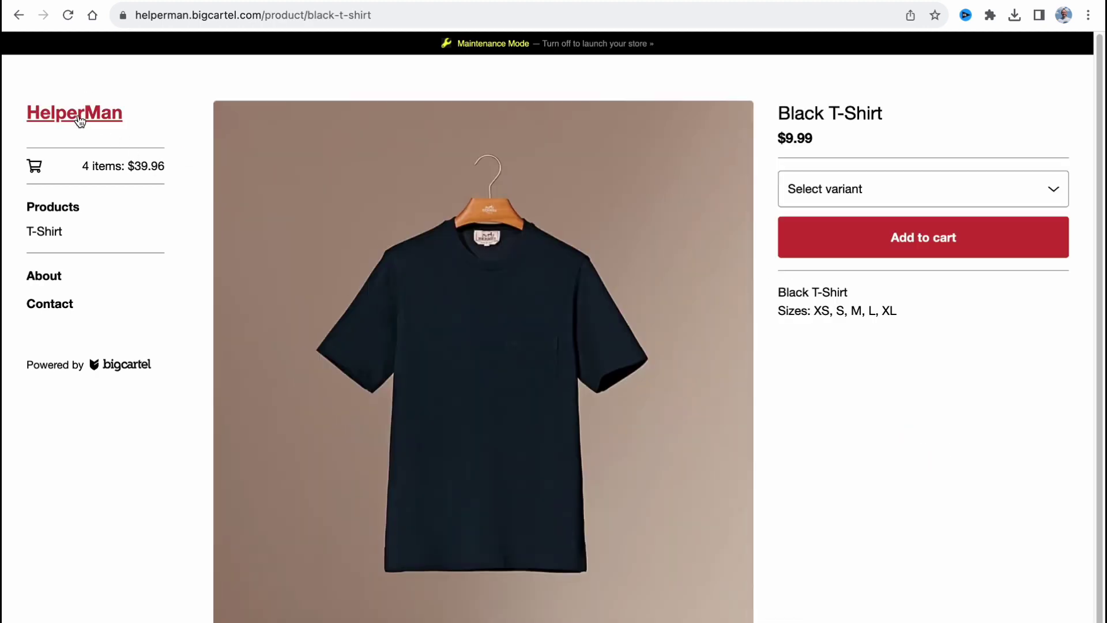
pyautogui.click(79, 120)
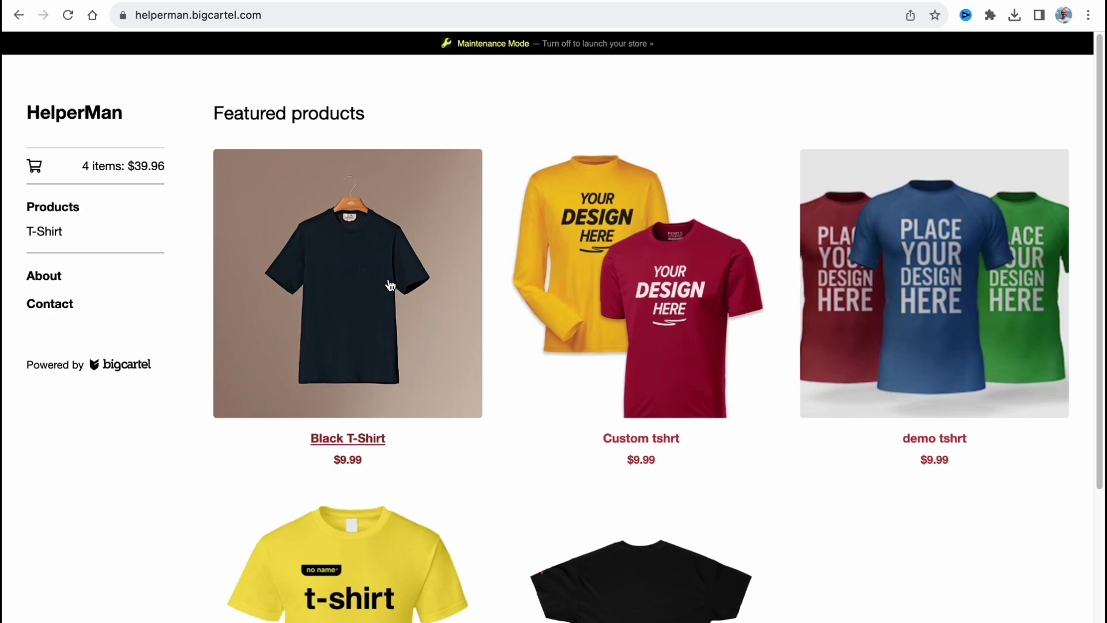
pyautogui.click(389, 285)
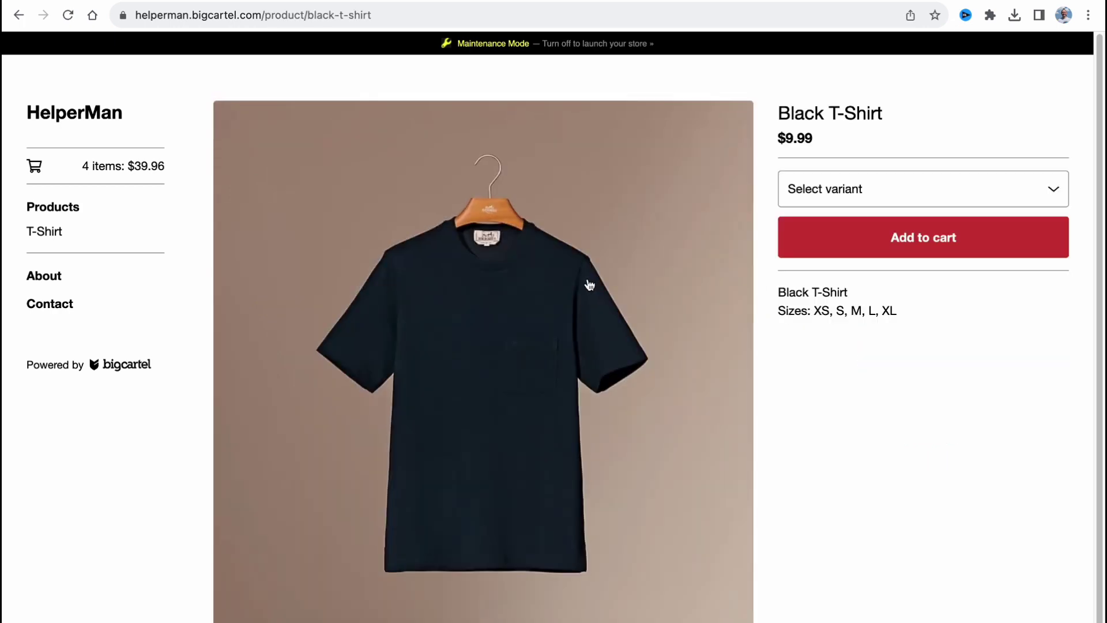
pyautogui.click(852, 176)
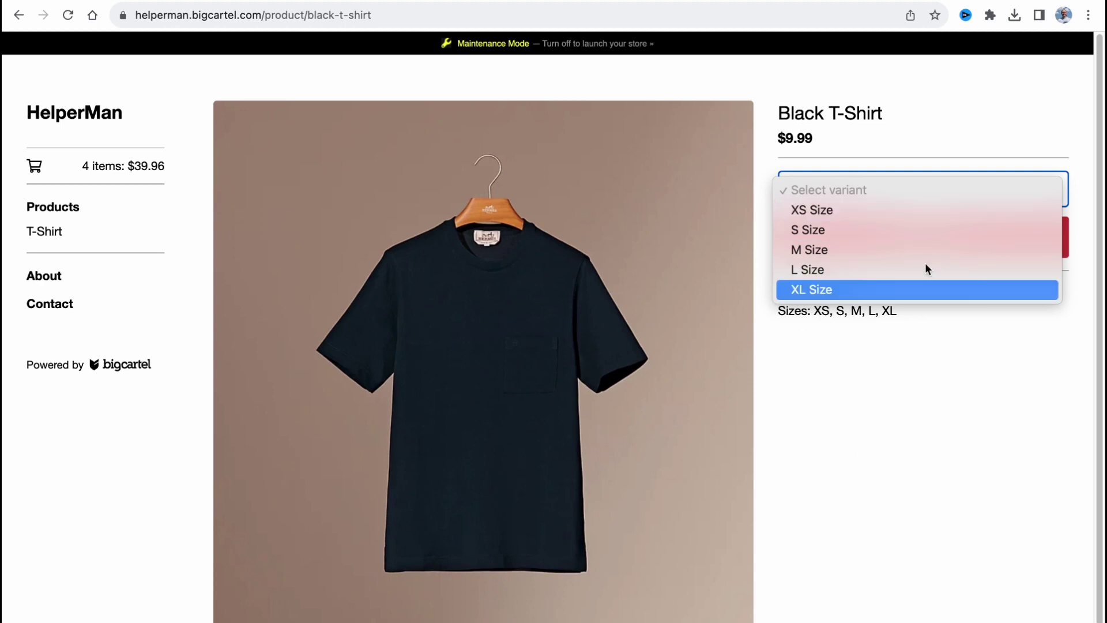
pyautogui.click(88, 116)
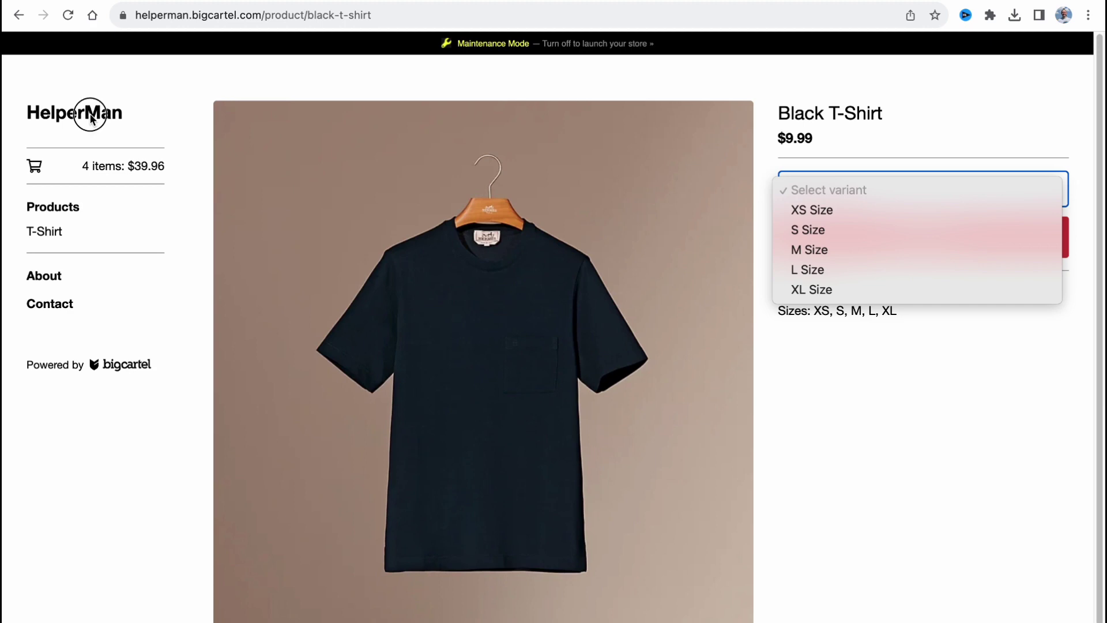